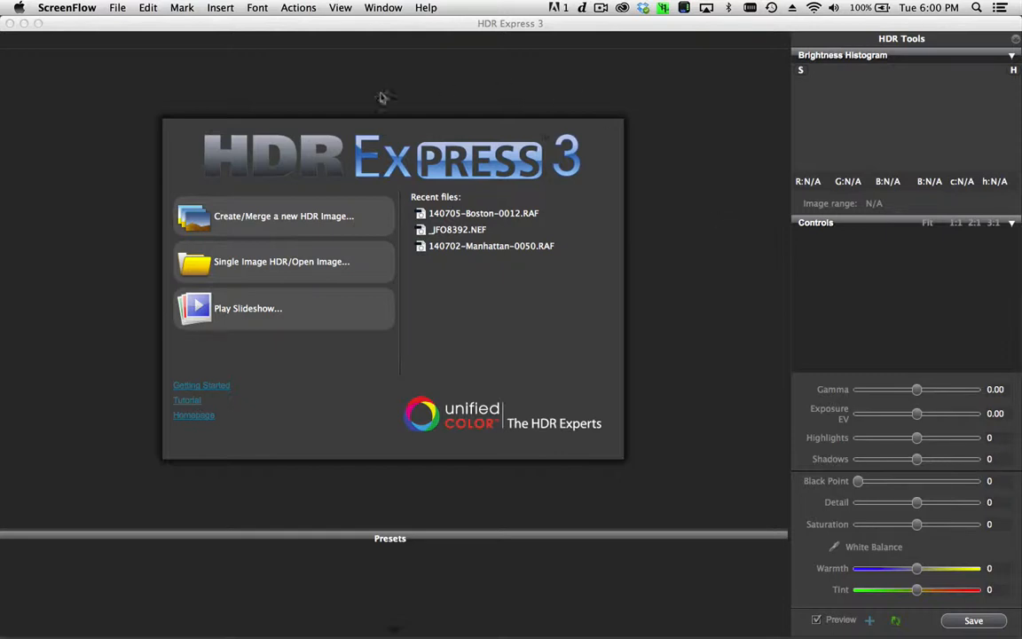
Merge the three-image RAW stack of Half Dome in Yosemite from the HDR Demo Files folder into a new HDR image
click(236, 223)
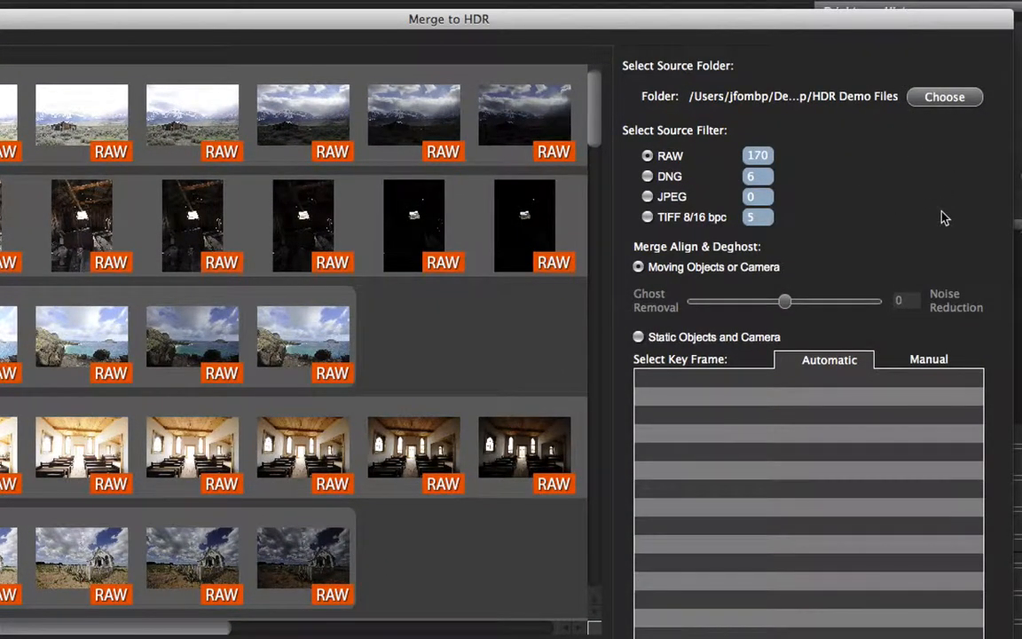
click(666, 156)
scroll(484, 311, down, 8)
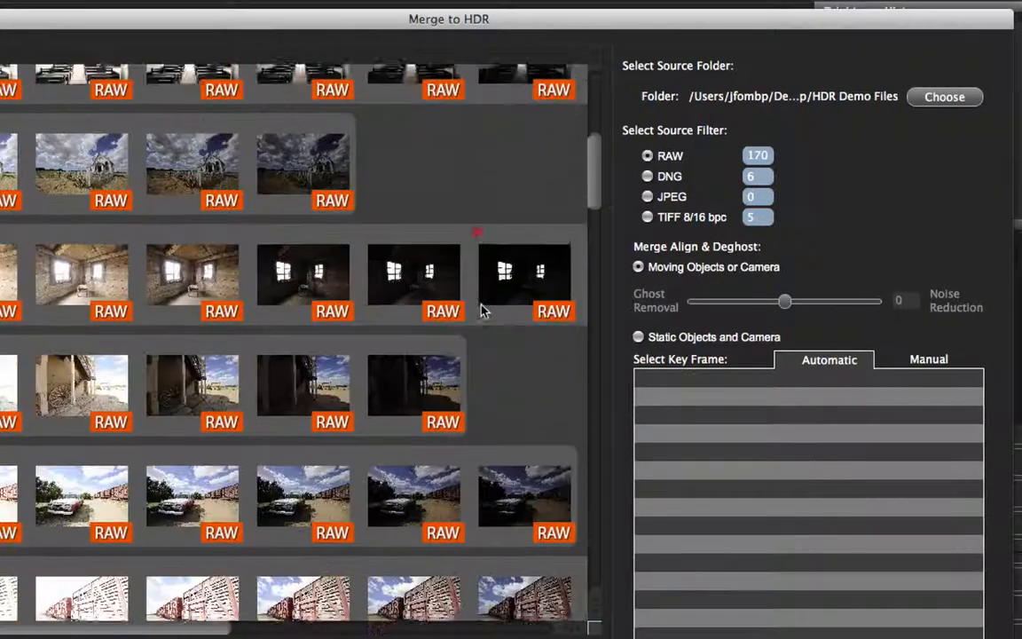
scroll(483, 311, down, 15)
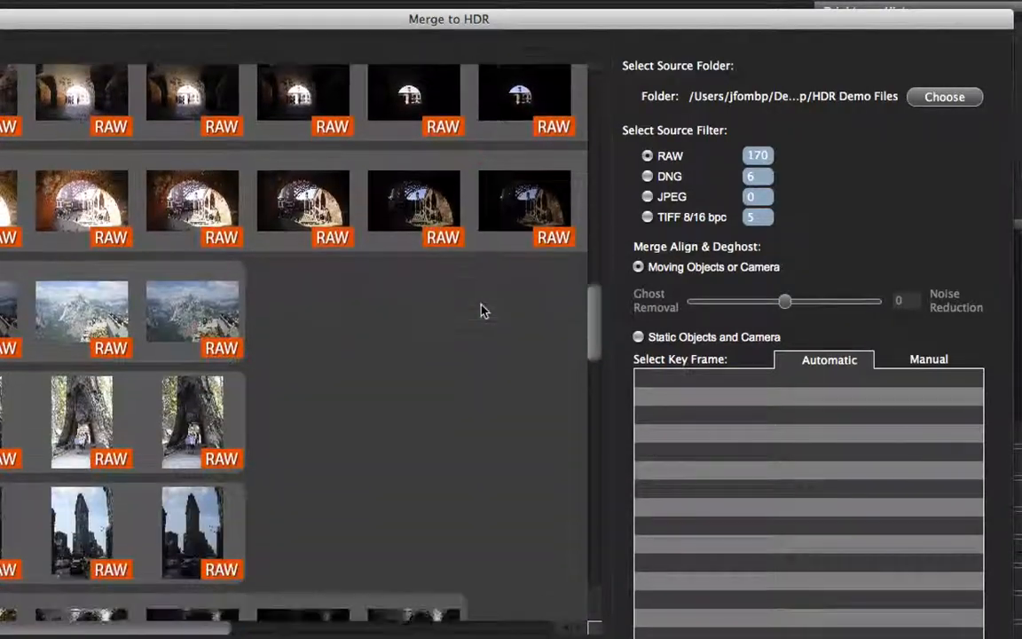
scroll(482, 310, down, 1)
mouse_move(92, 315)
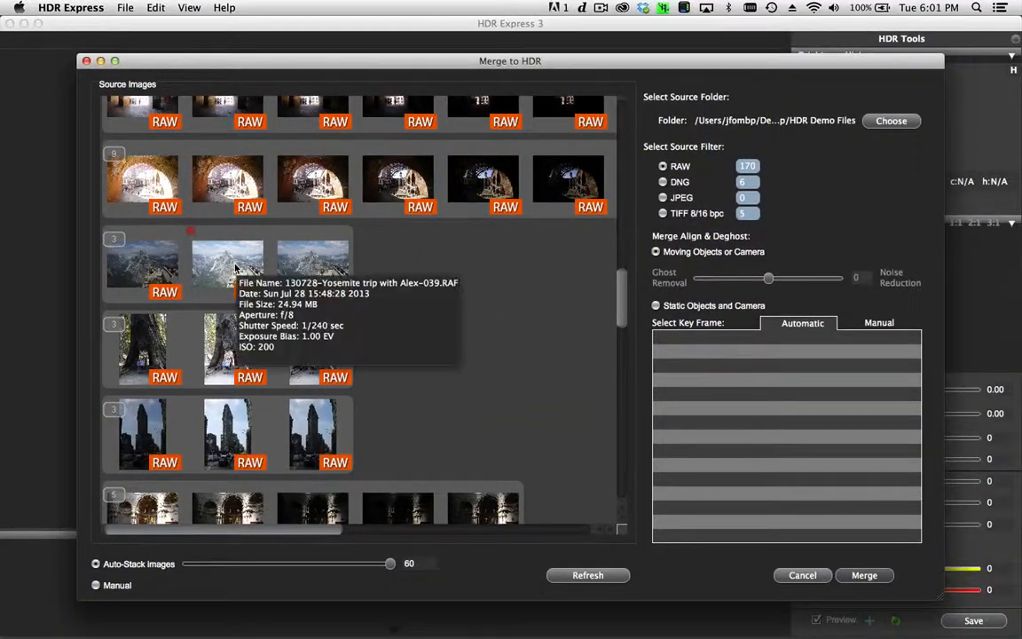
click(236, 269)
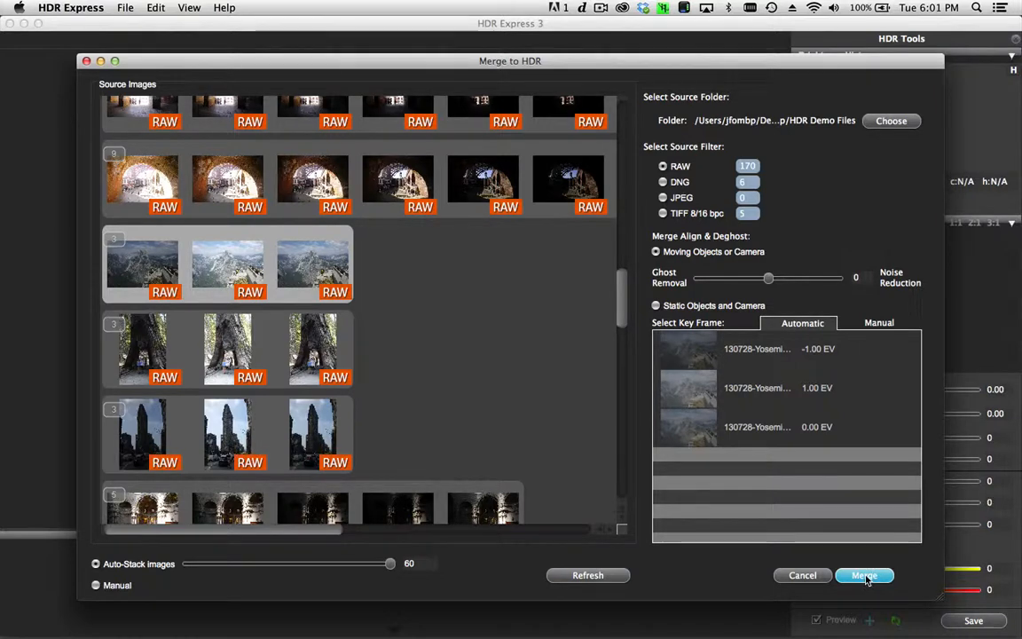
click(865, 576)
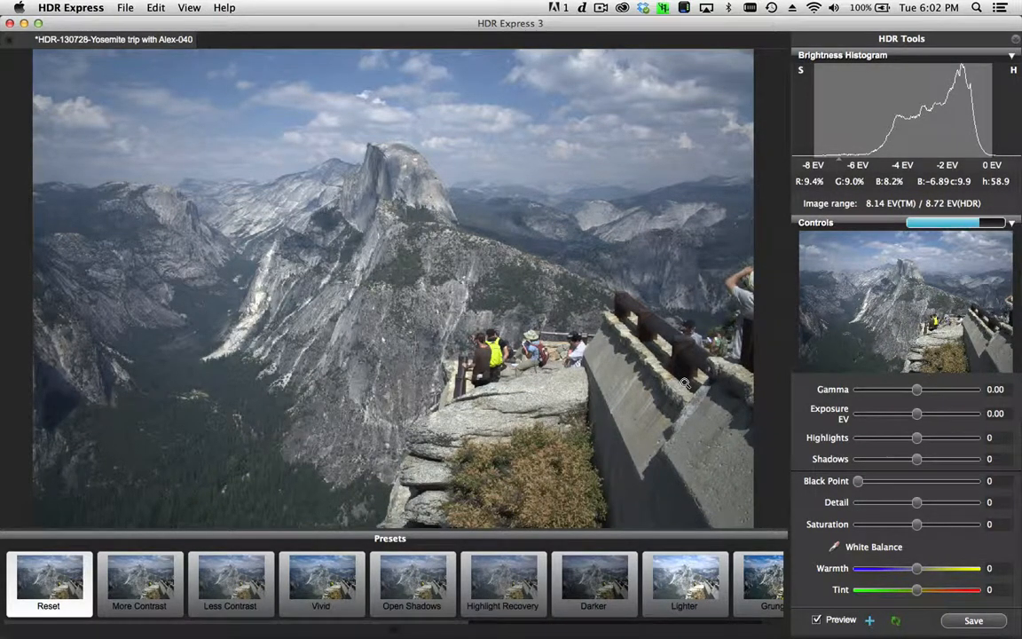
Inspect Half Dome and the people at the overlook in the merged image at 1:1 for ghosting
click(391, 170)
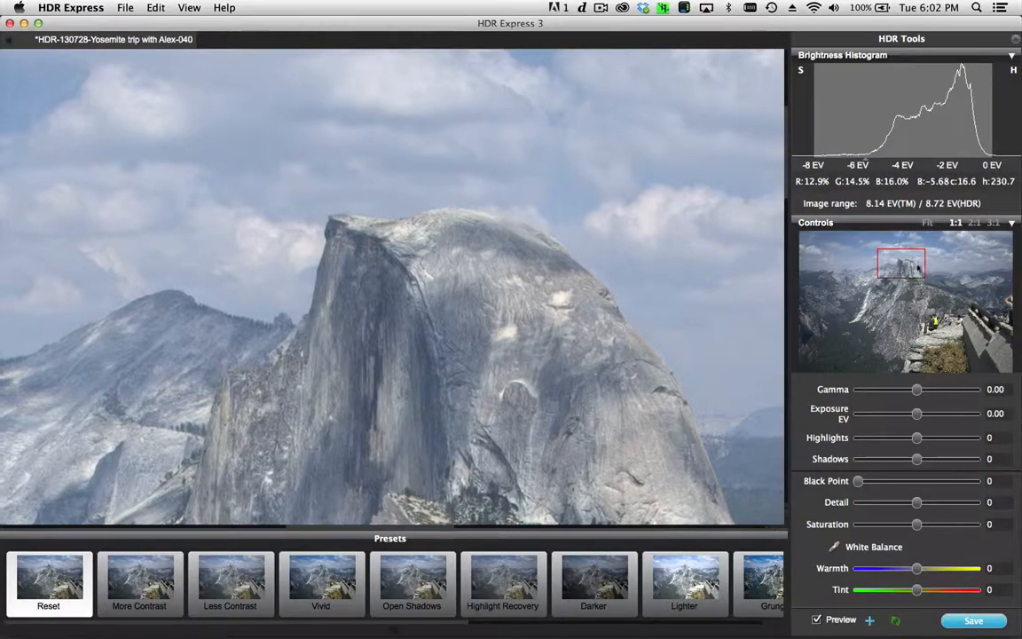
drag(917, 268, 942, 322)
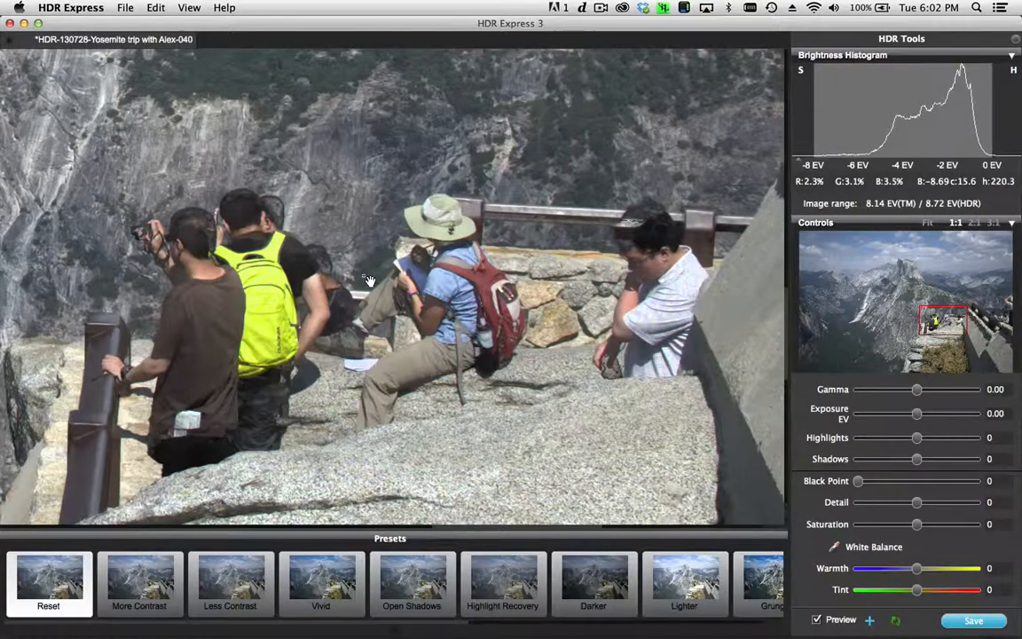
Merge the same three-image Half Dome RAW stack again with the ghost removal/noise reduction balance set to -0.5
click(125, 7)
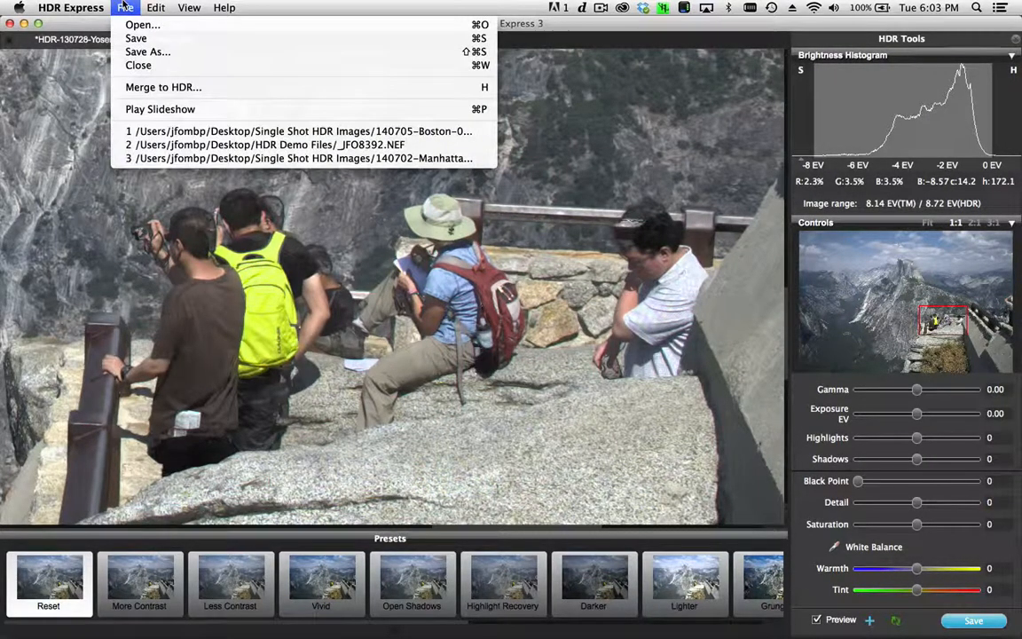
click(138, 89)
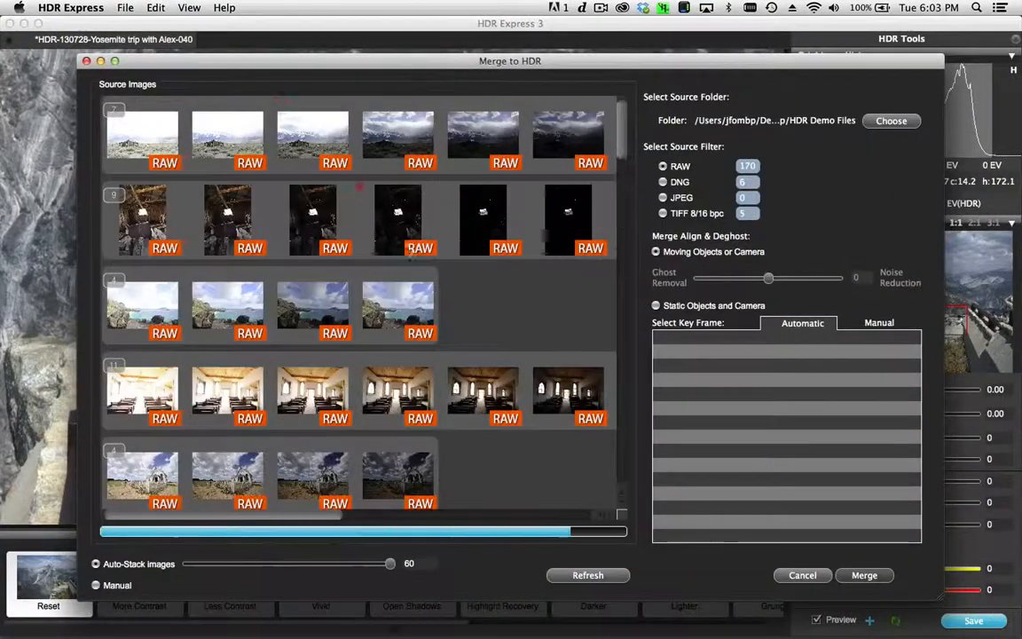
scroll(507, 308, down, 15)
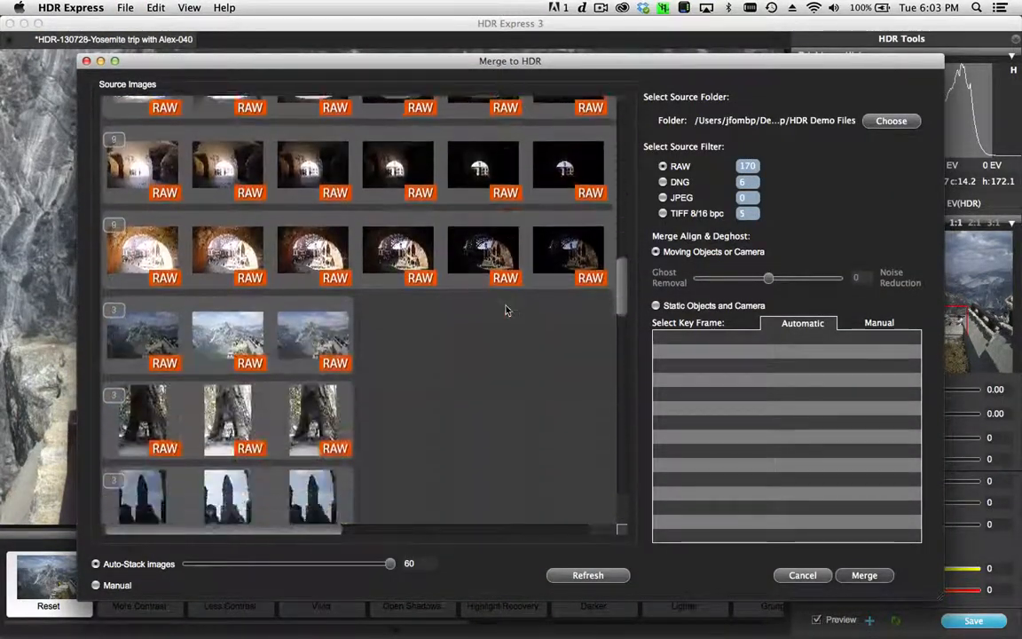
scroll(504, 308, down, 3)
click(218, 262)
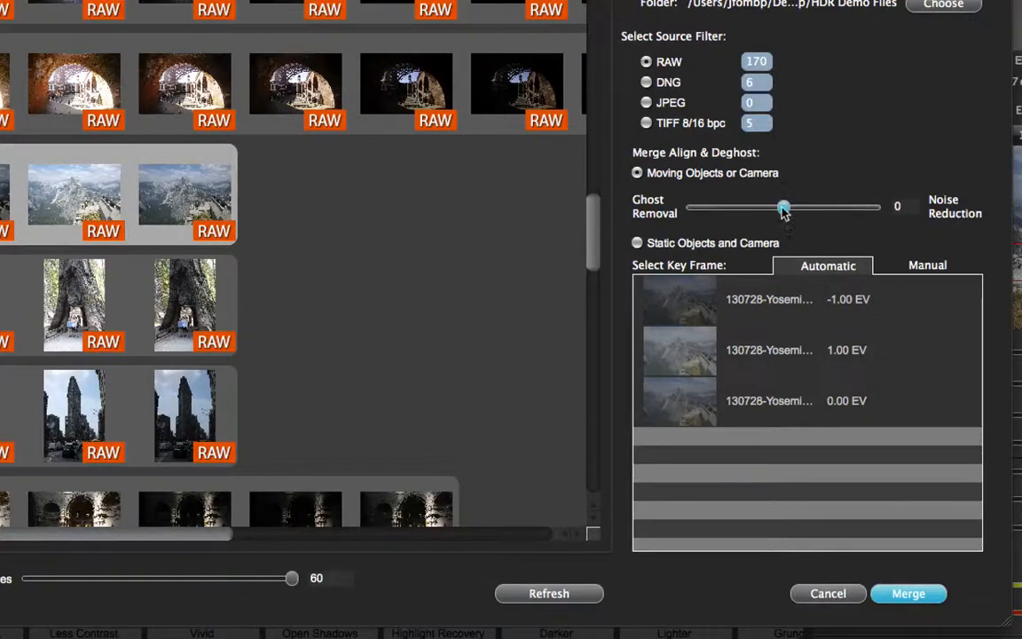
drag(782, 210, 737, 212)
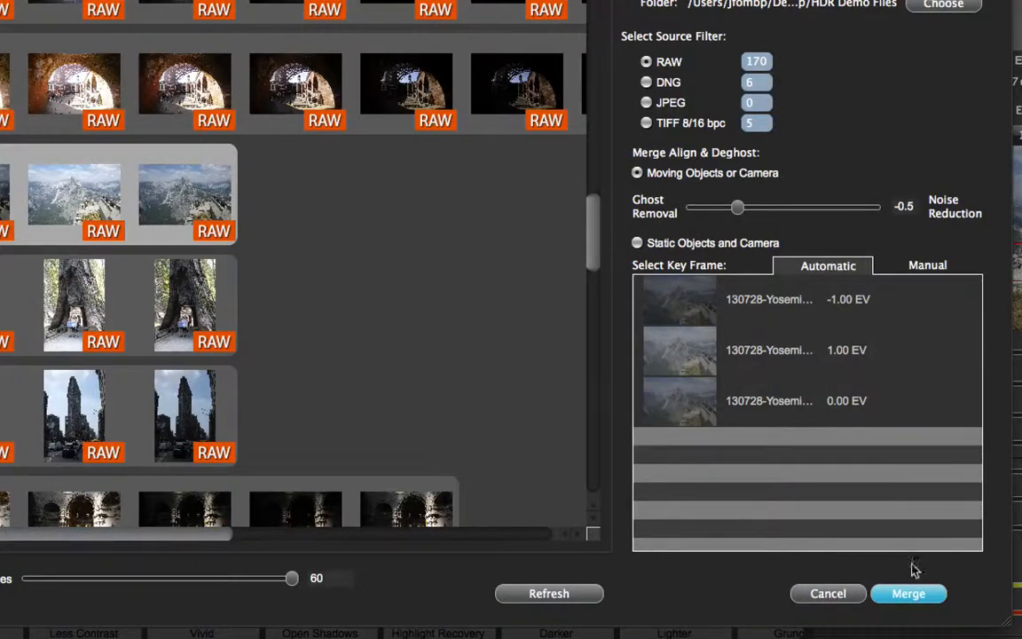
click(909, 594)
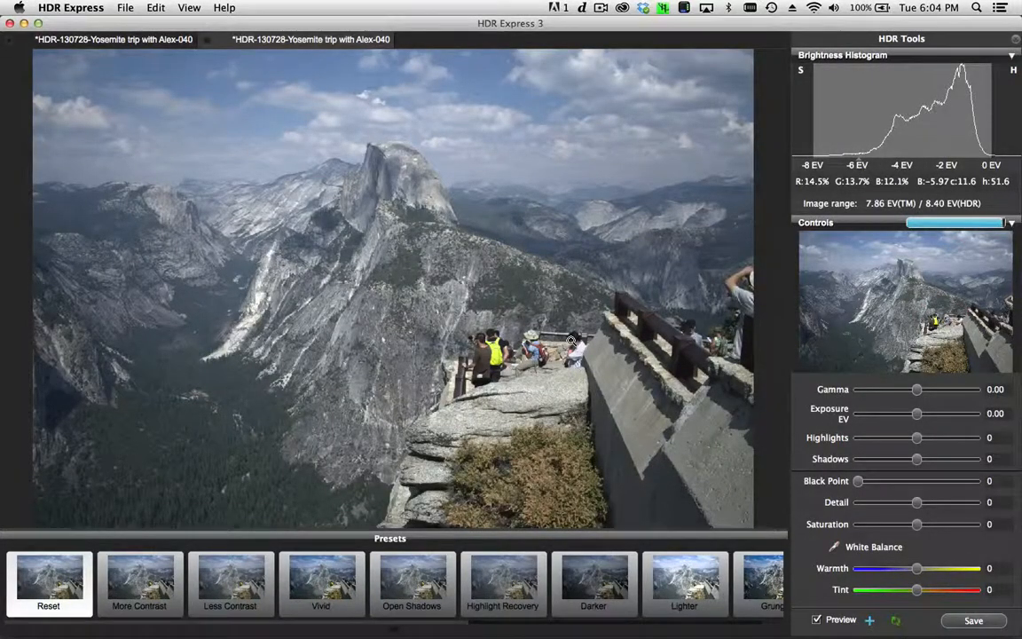
Compare the people at the overlook at 1:1 in the second merge and the first merge
click(571, 340)
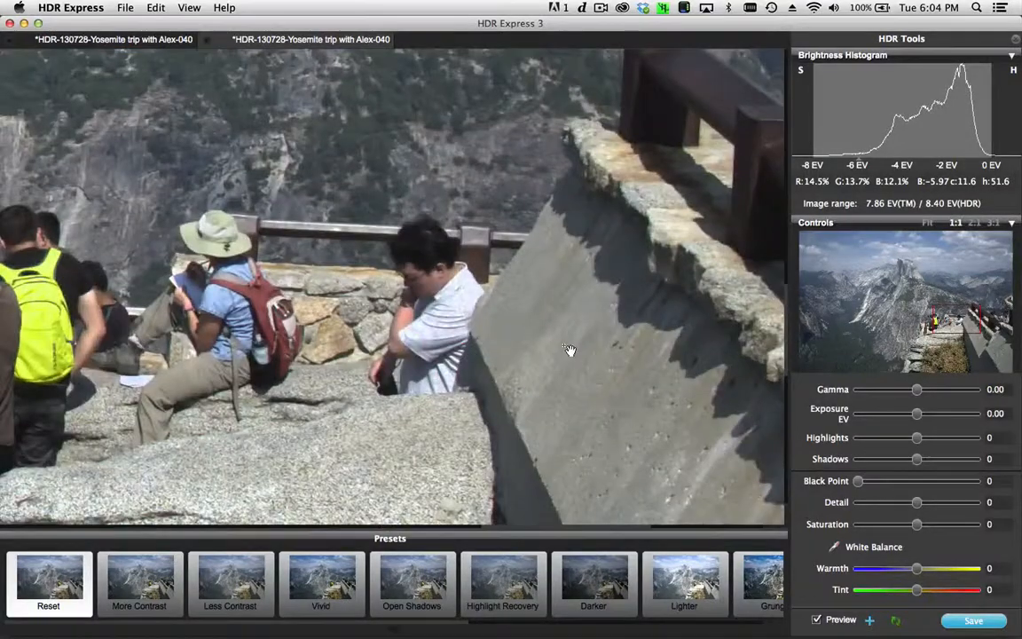
drag(260, 306, 431, 281)
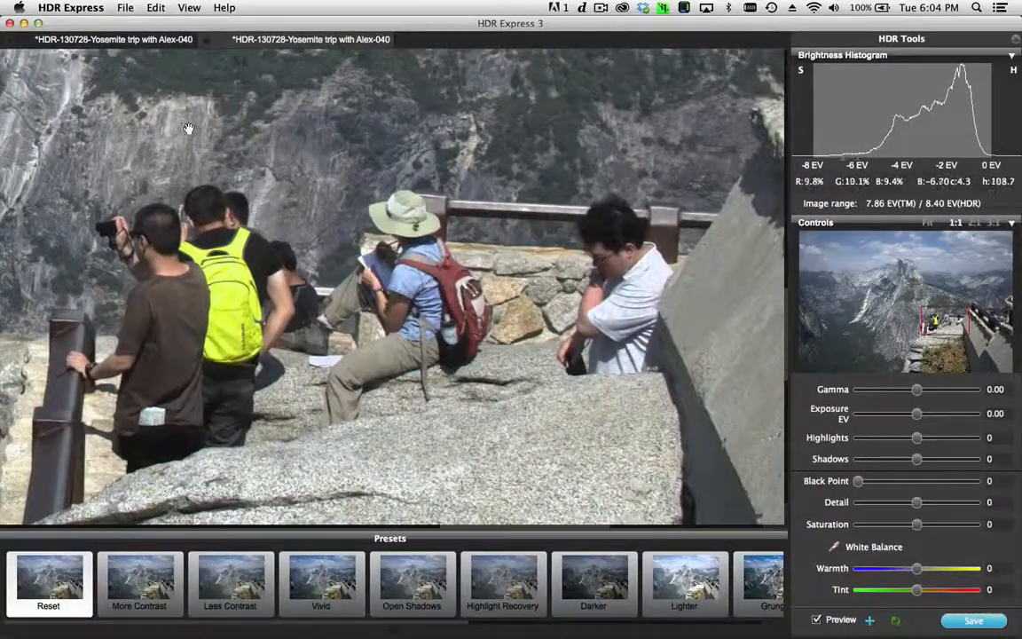
click(140, 39)
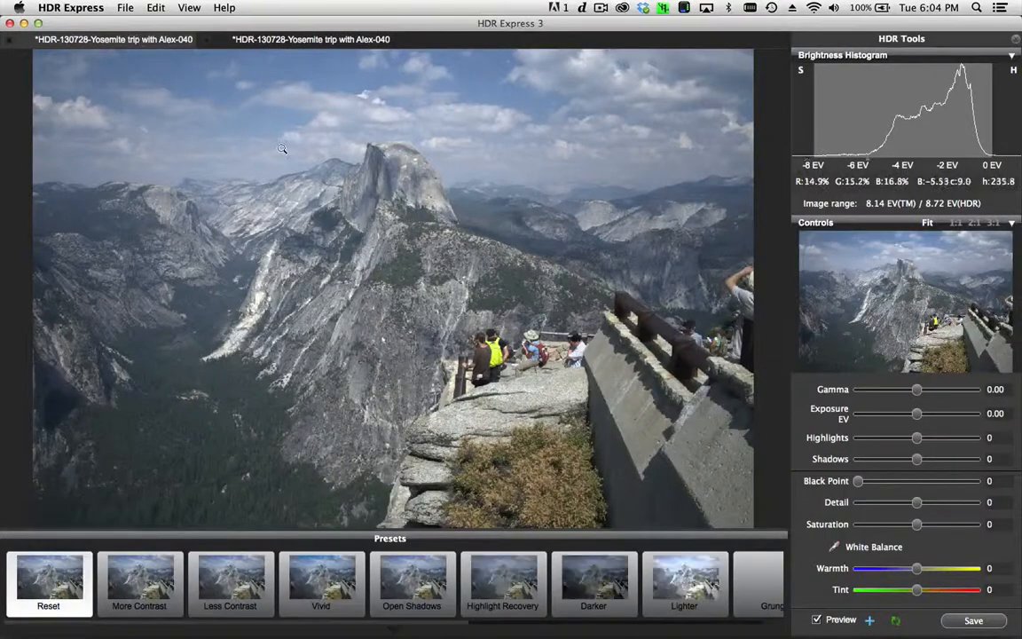
click(527, 353)
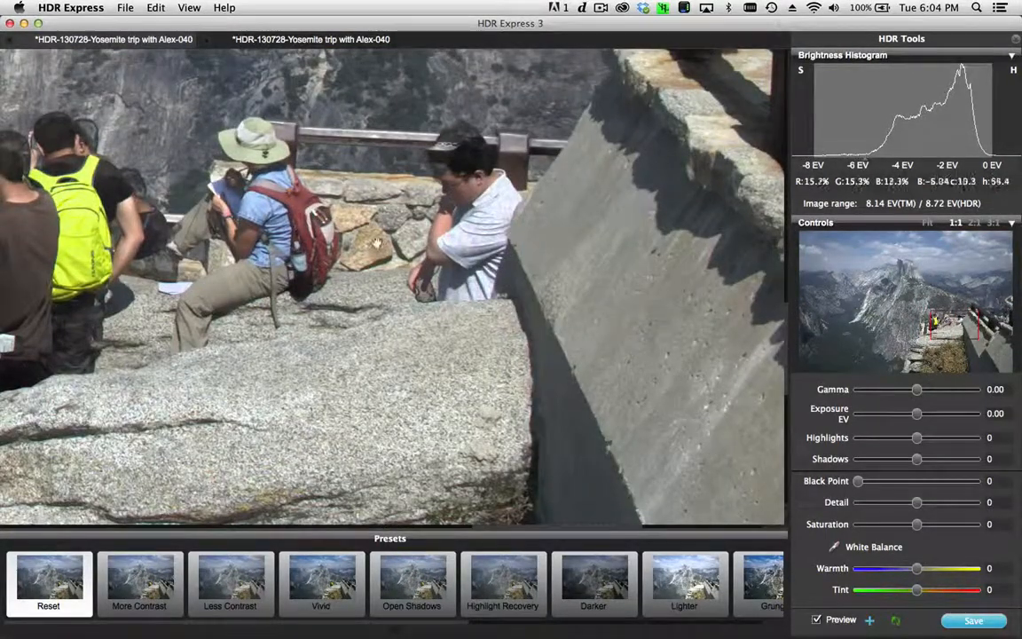
drag(406, 280, 591, 271)
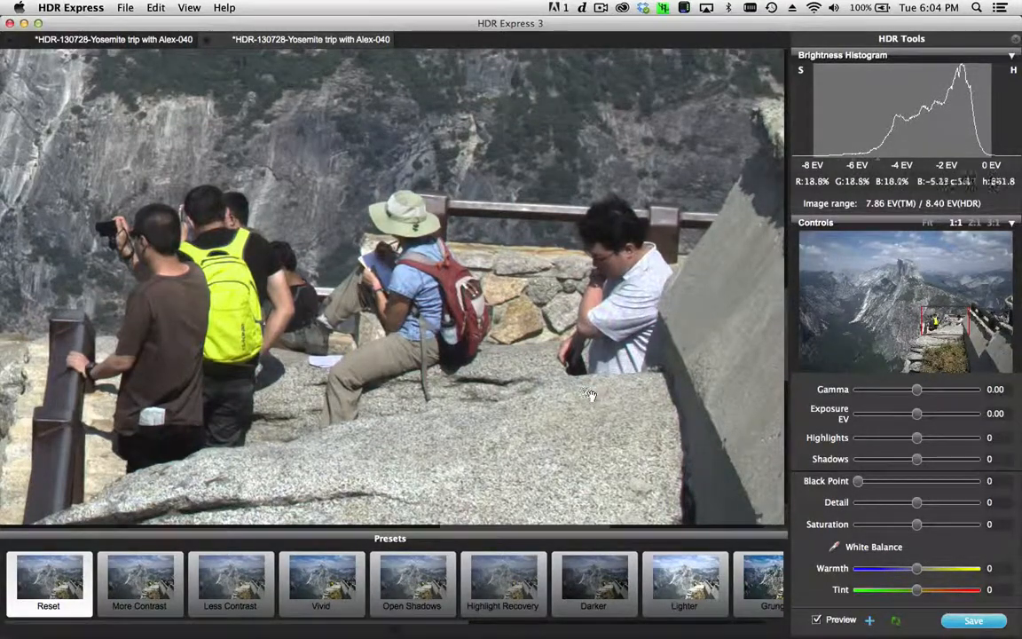
Merge the five-image RAW stack of the rocky beach and waterfront building, using automatic key frame selection
key(super+m)
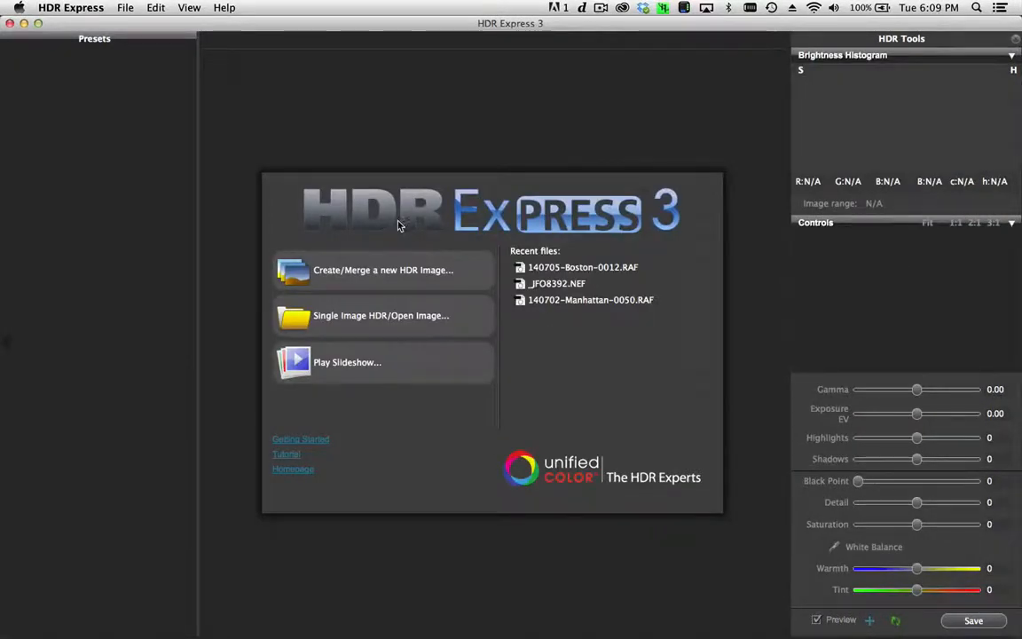
click(398, 279)
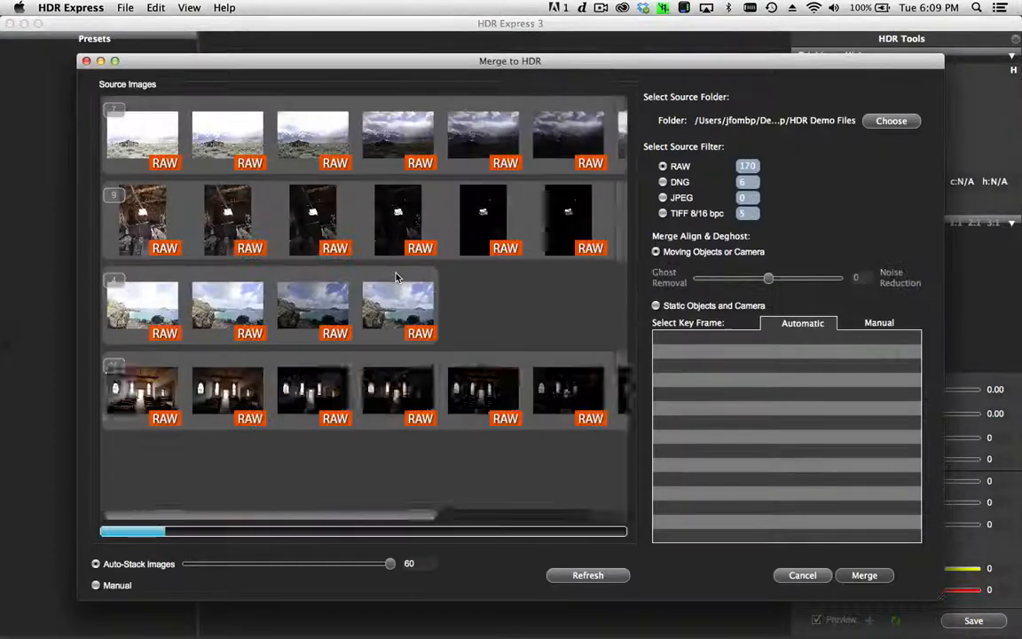
scroll(438, 148, down, 10)
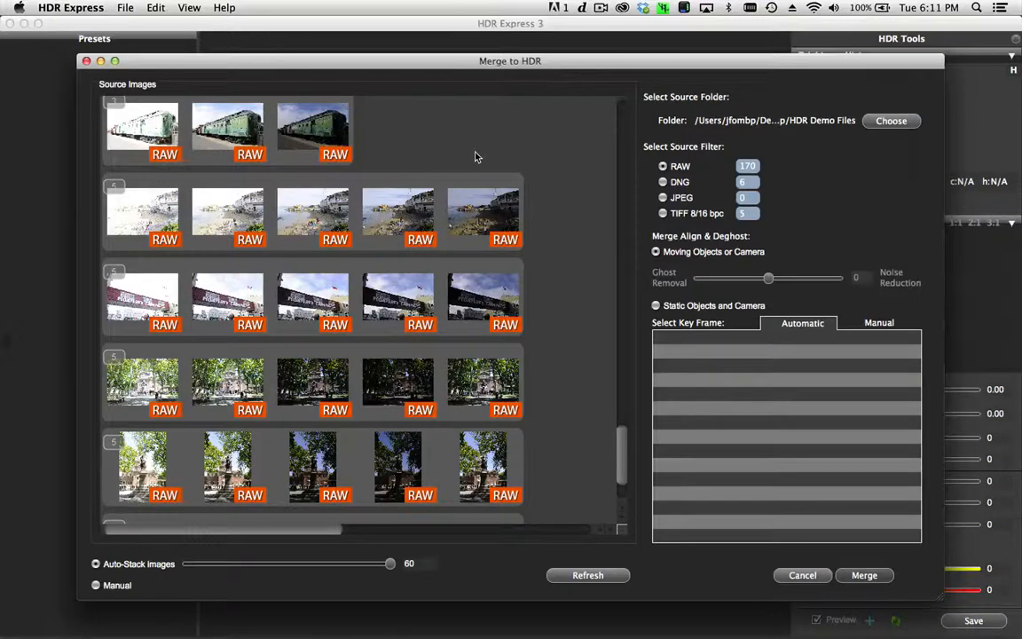
click(325, 229)
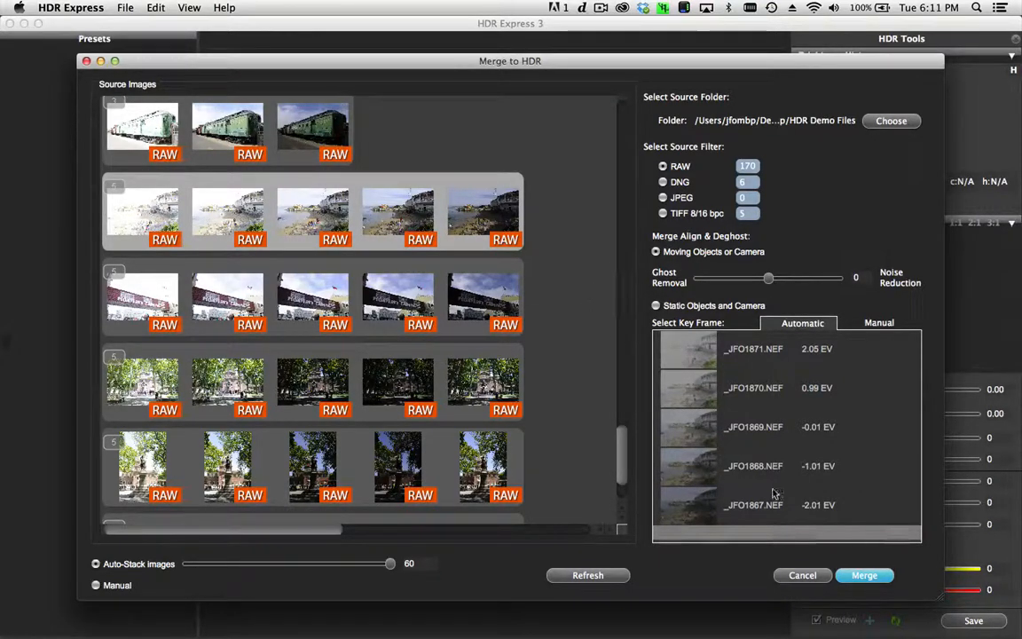
click(865, 575)
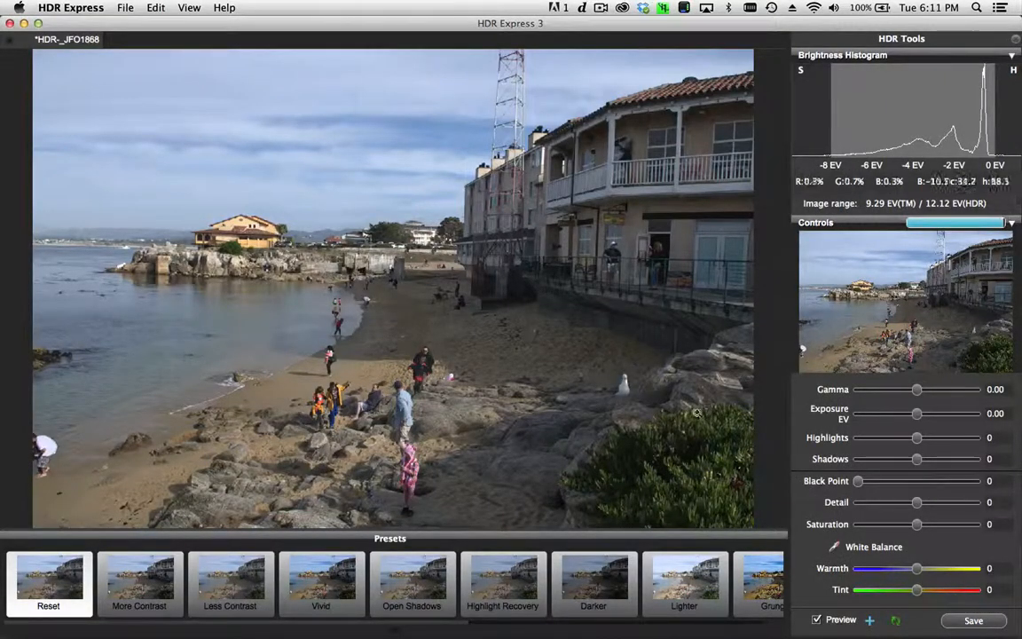
Inspect the people among the beach rocks in the merged image at 1:1 for ghosting
click(337, 434)
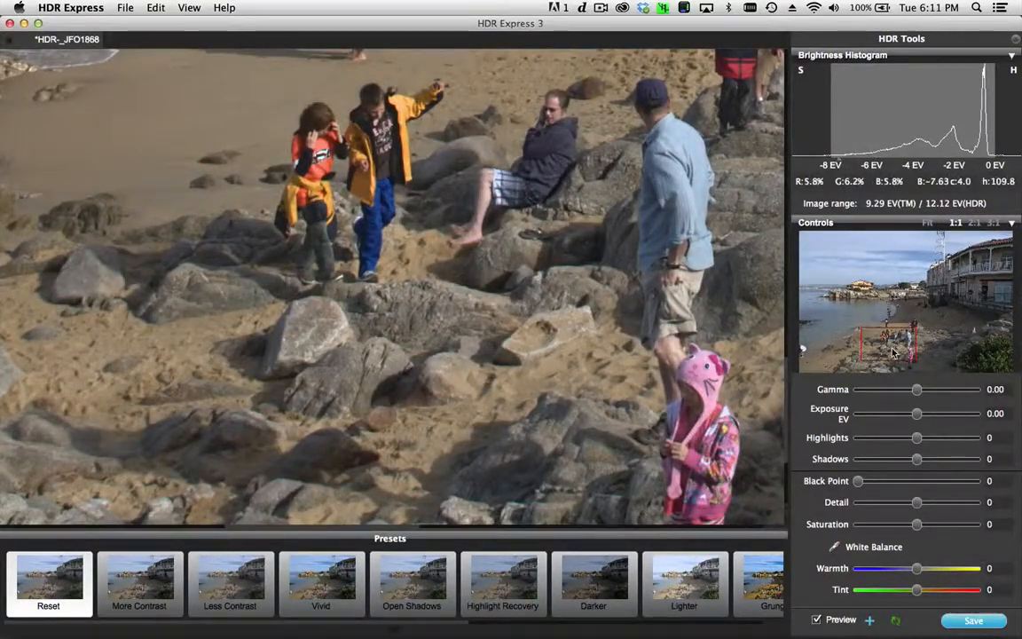
mouse_move(894, 353)
mouse_down()
mouse_move(883, 330)
mouse_move(843, 335)
mouse_move(838, 318)
mouse_move(857, 284)
mouse_move(930, 350)
mouse_move(914, 358)
mouse_move(907, 344)
mouse_up()
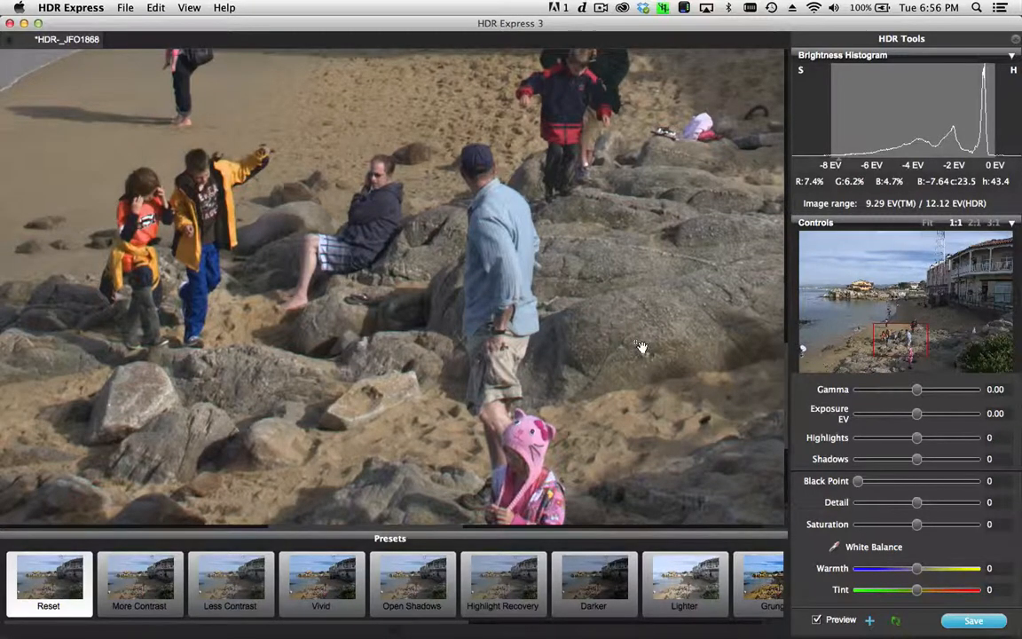
Start another HDR merge and select the same five-image beach RAW stack as its source
key(super+m)
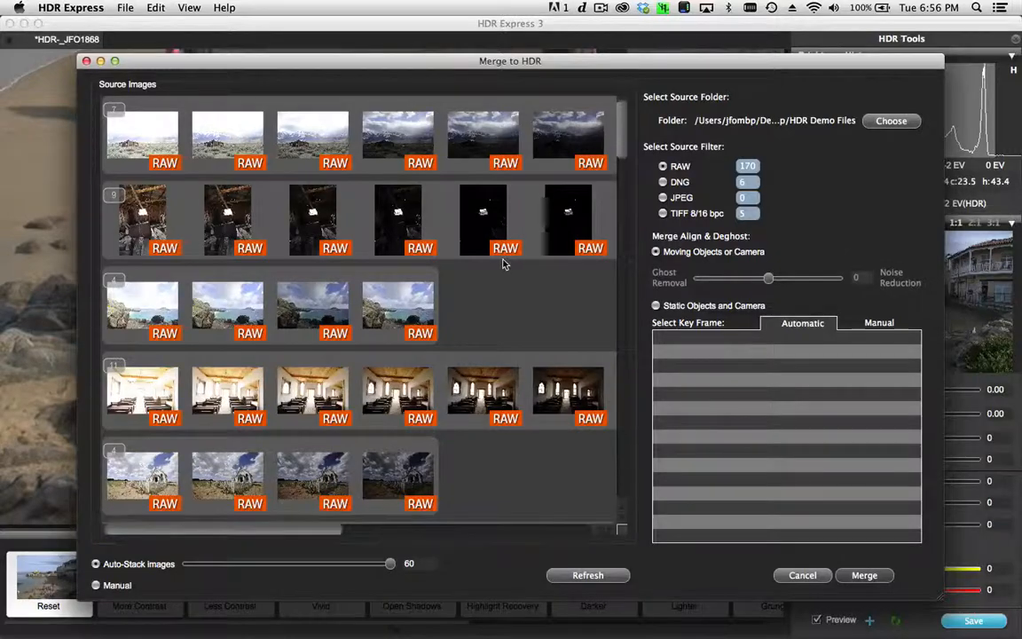
scroll(502, 263, down, 10)
scroll(501, 264, down, 15)
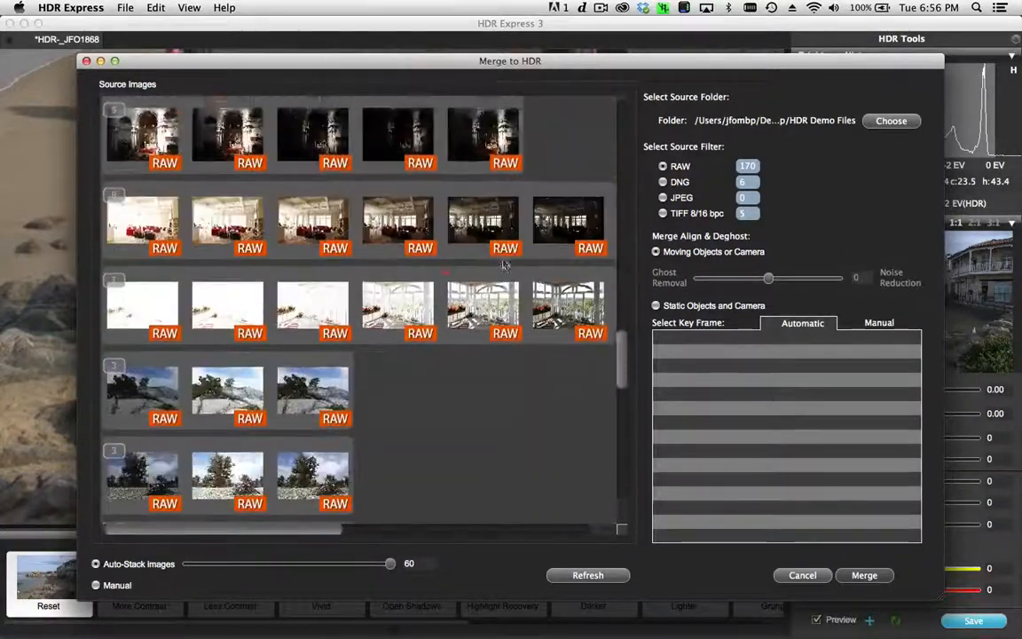
scroll(503, 264, down, 2)
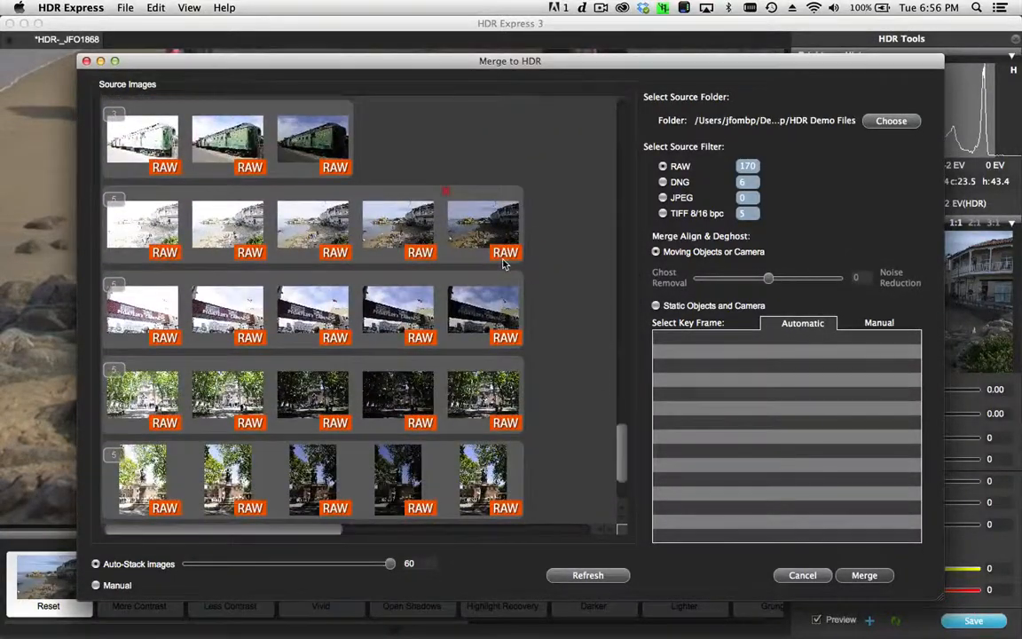
click(305, 228)
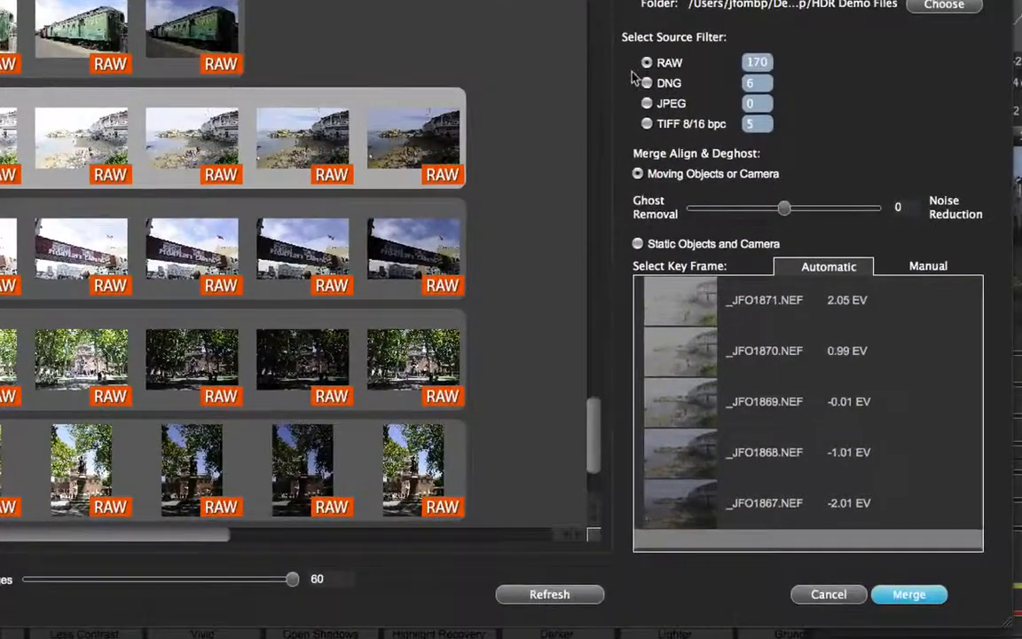
Switch key frame selection to manual and choose _JFO1868.NEF (-1.01 EV) as the key frame
click(929, 267)
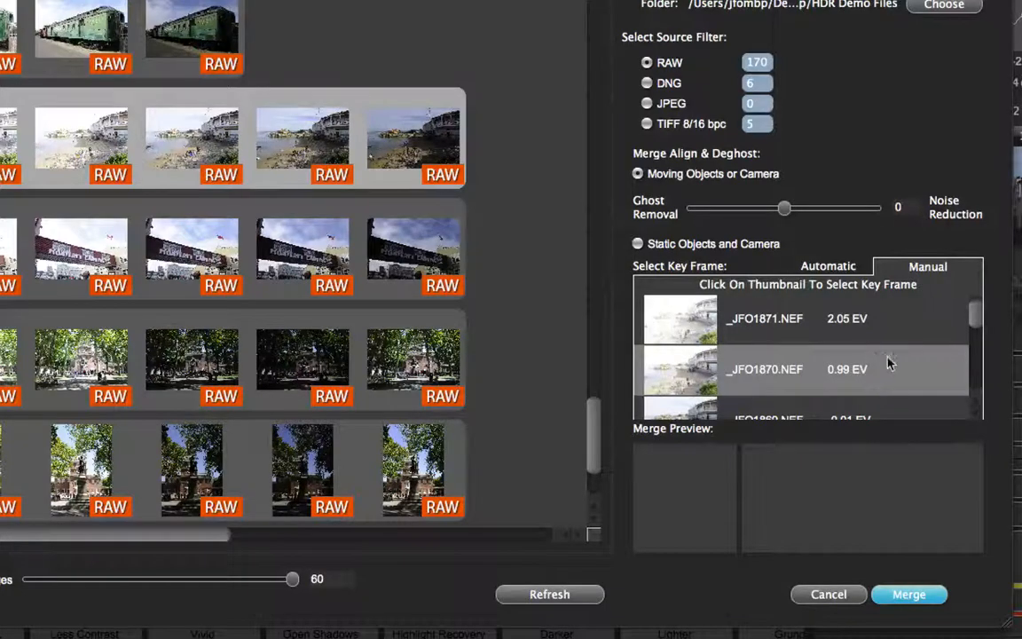
scroll(891, 358, down, 1)
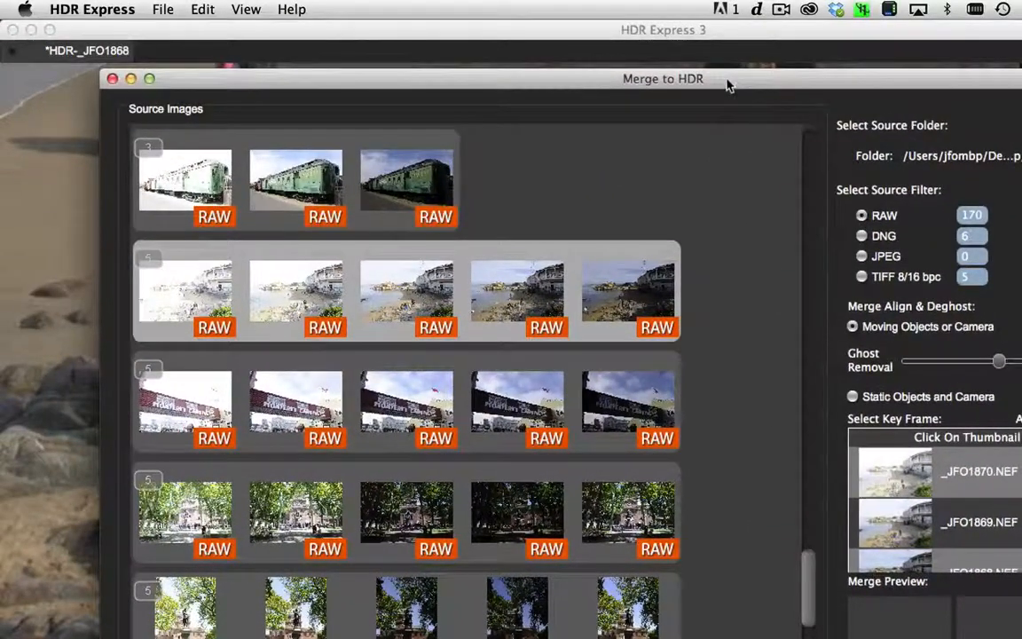
mouse_move(656, 27)
mouse_down()
mouse_move(647, 87)
mouse_move(645, 28)
mouse_up()
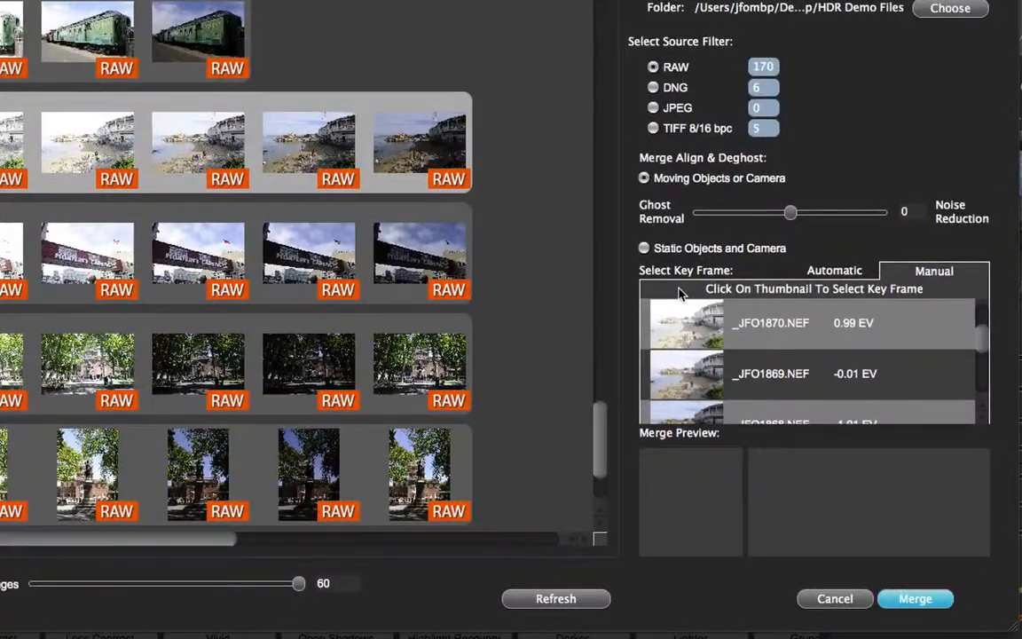
scroll(830, 372, down, 2)
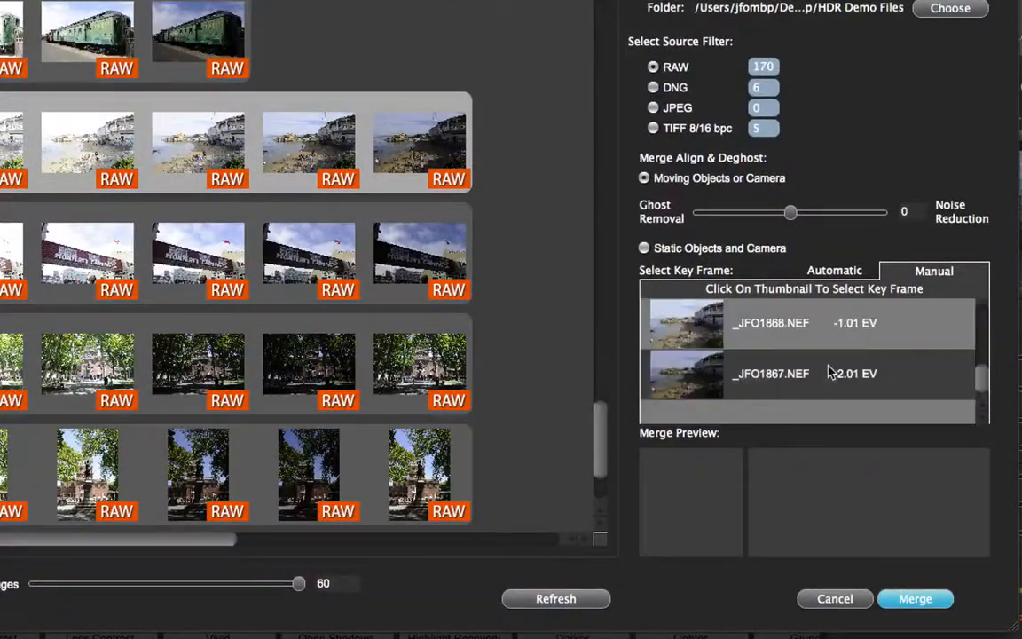
click(796, 330)
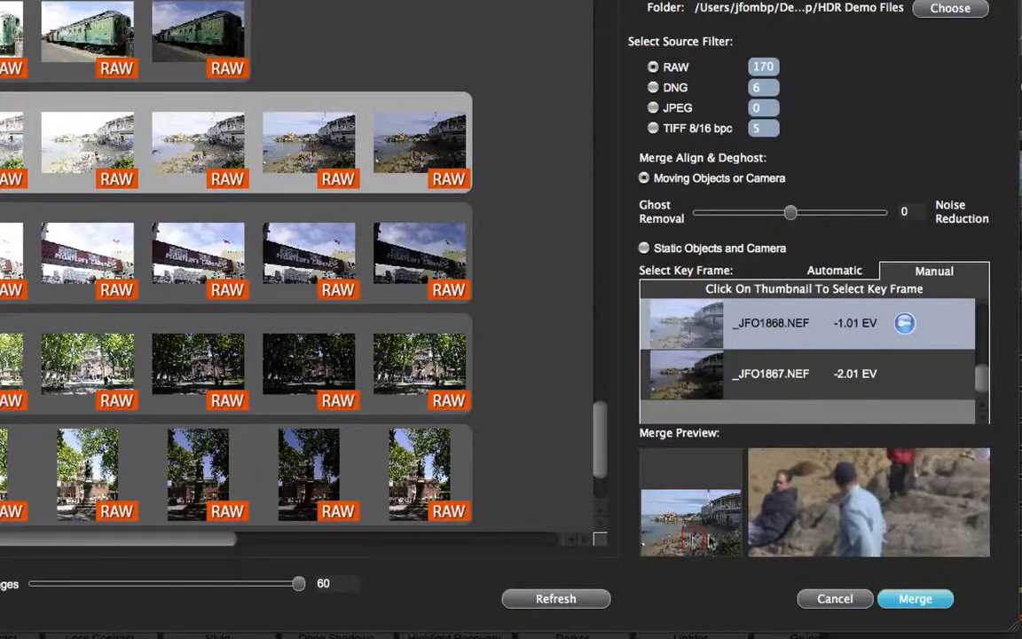
Change the manual key frame to _JFO1869.NEF (-0.01 EV), preview the people on the rocks, and merge the beach stack
drag(985, 383, 981, 363)
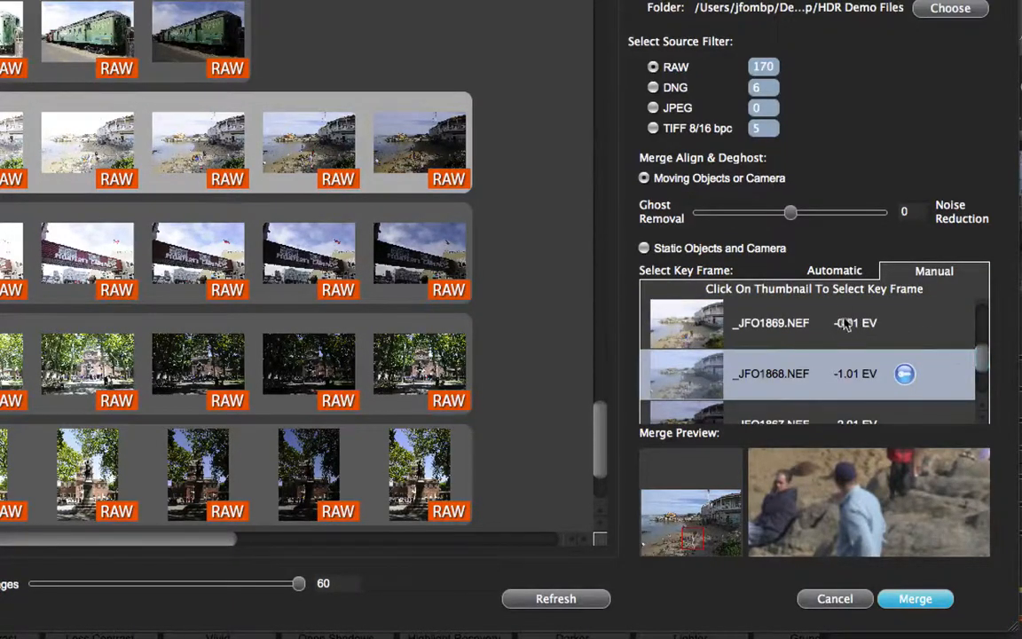
click(799, 323)
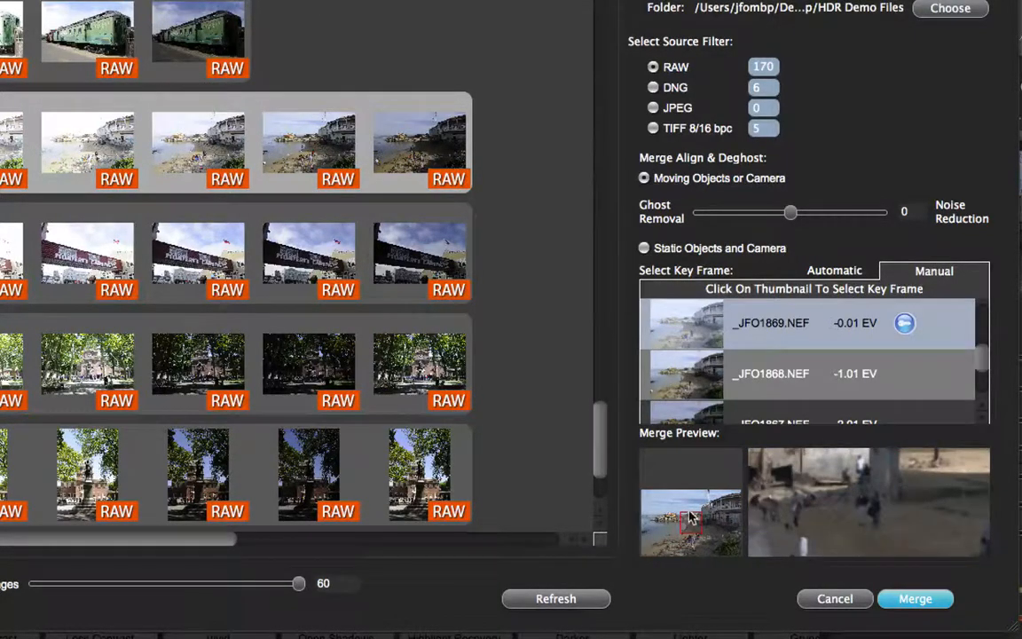
mouse_move(687, 521)
mouse_down()
mouse_move(690, 513)
mouse_move(695, 542)
mouse_up()
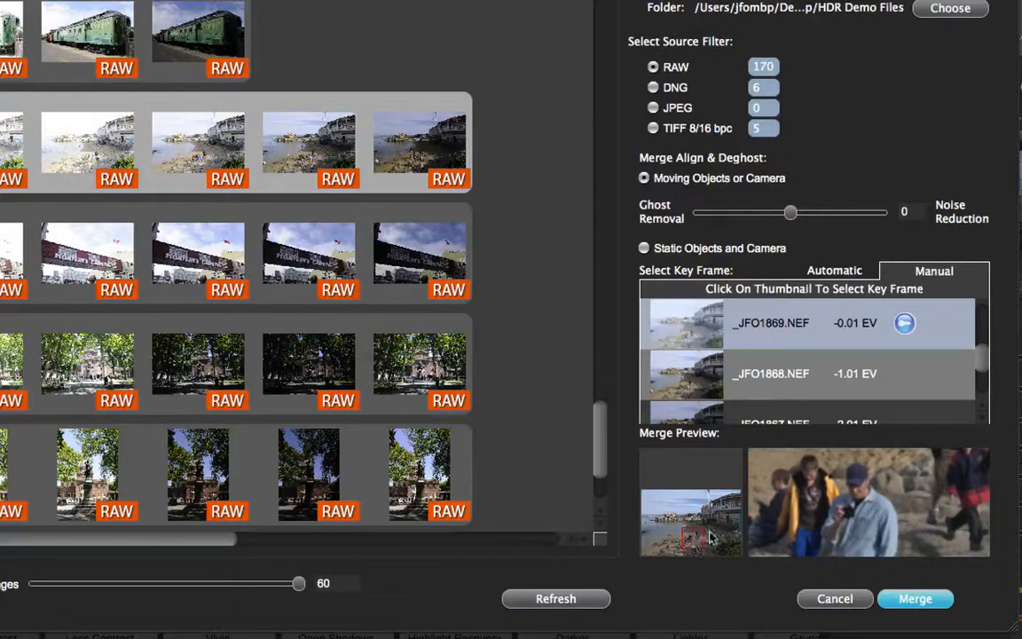
click(915, 599)
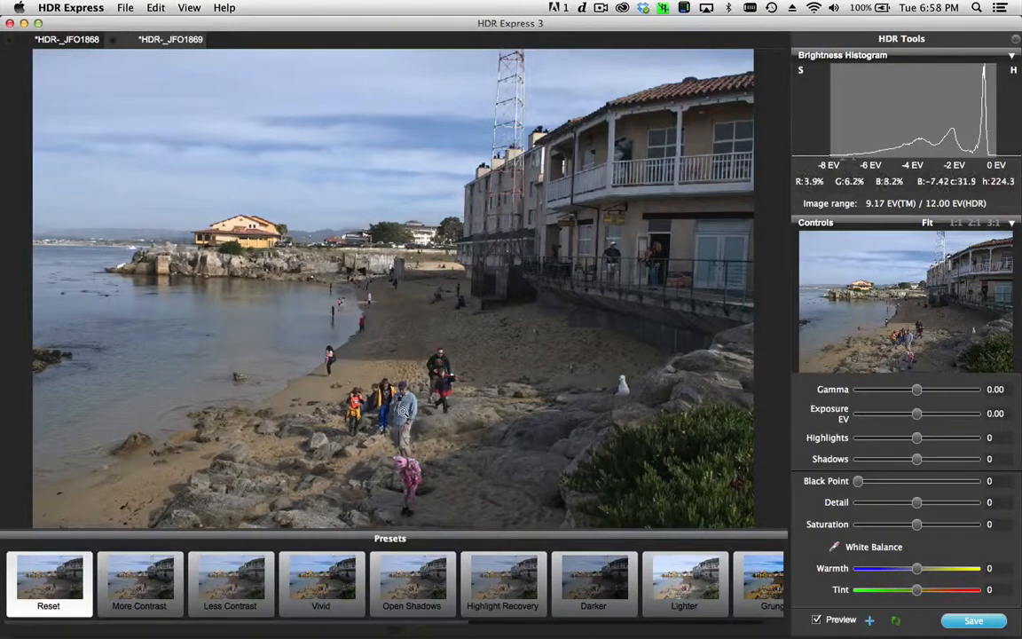
Inspect the group of people and the child in pink at 1:1 in the new beach merge, checking for ghosting
click(404, 410)
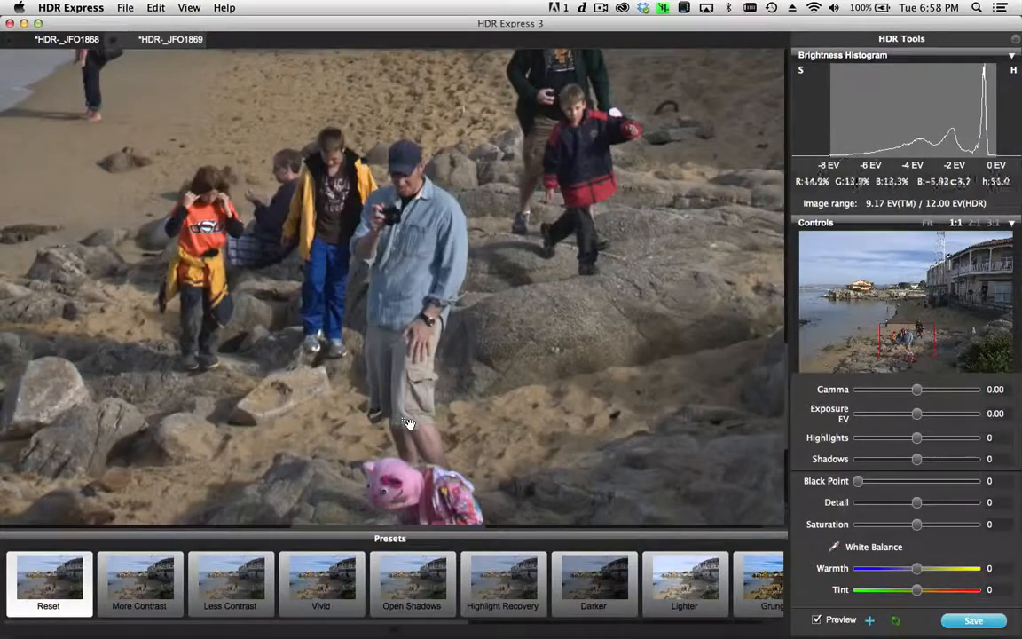
drag(412, 457, 428, 264)
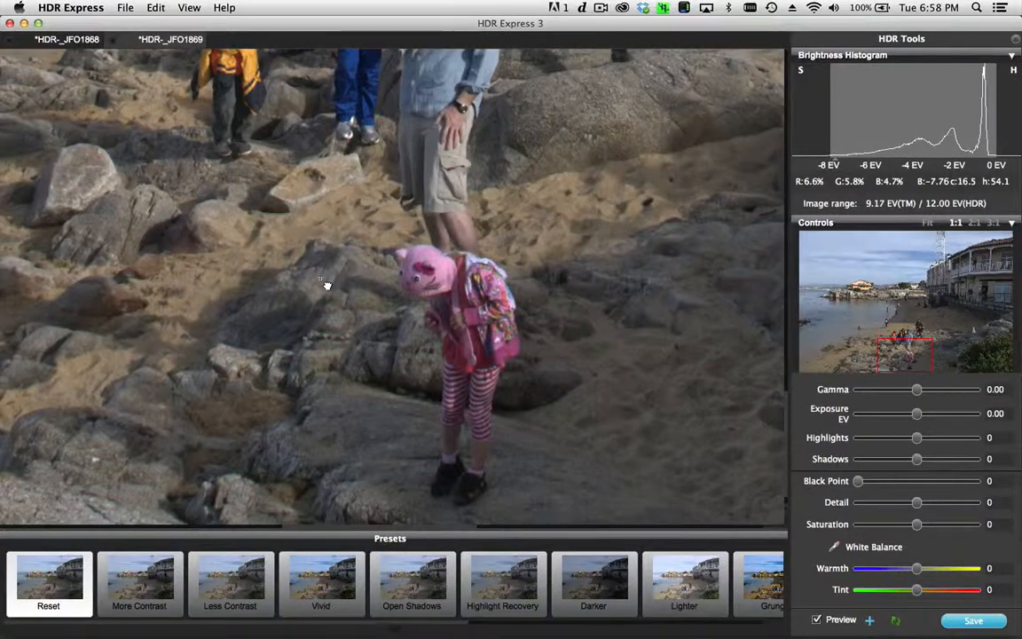
click(327, 285)
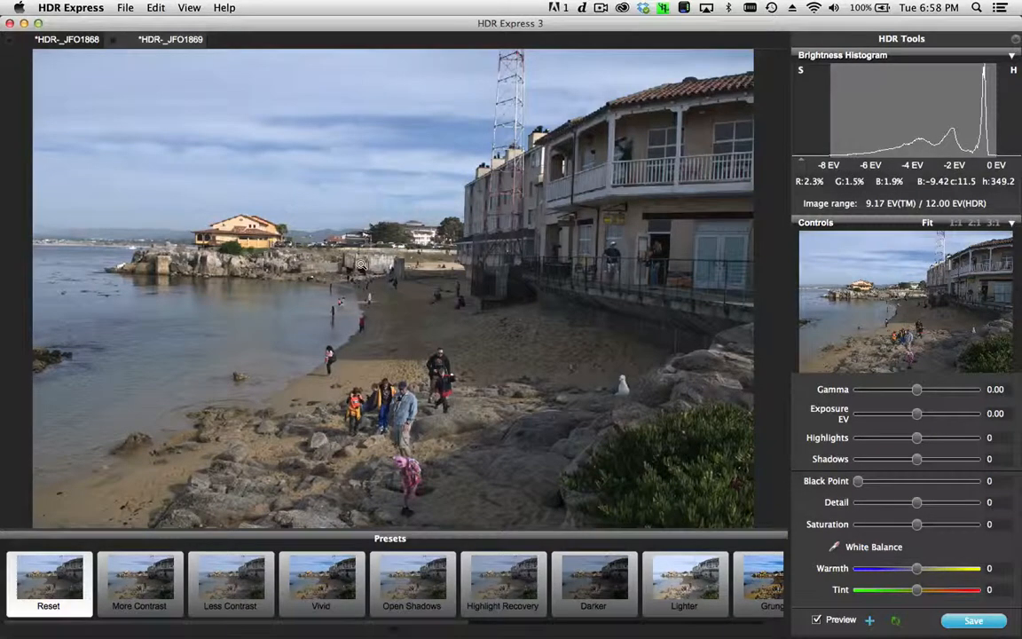
Merge the 12-image RAW stack of the wooden room with windows using the Static Objects and Camera alignment option
key(super+m)
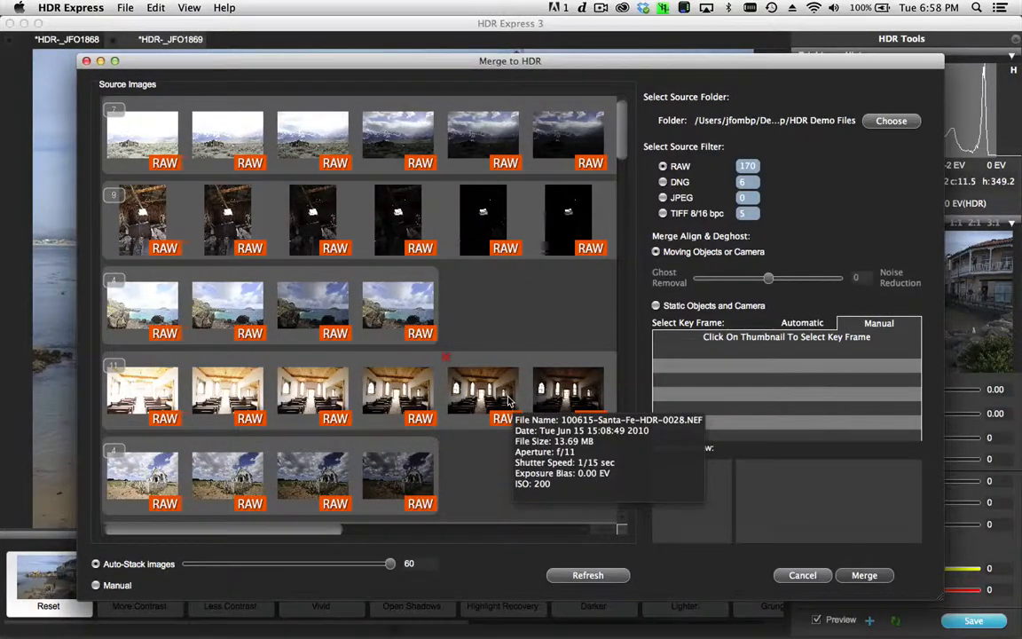
scroll(509, 401, down, 3)
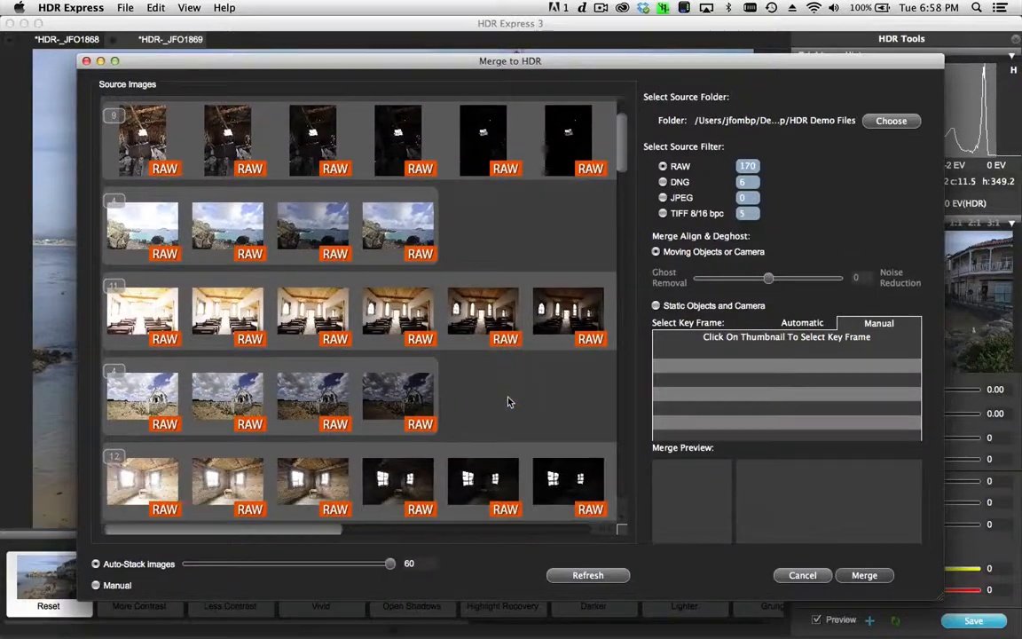
scroll(509, 404, down, 3)
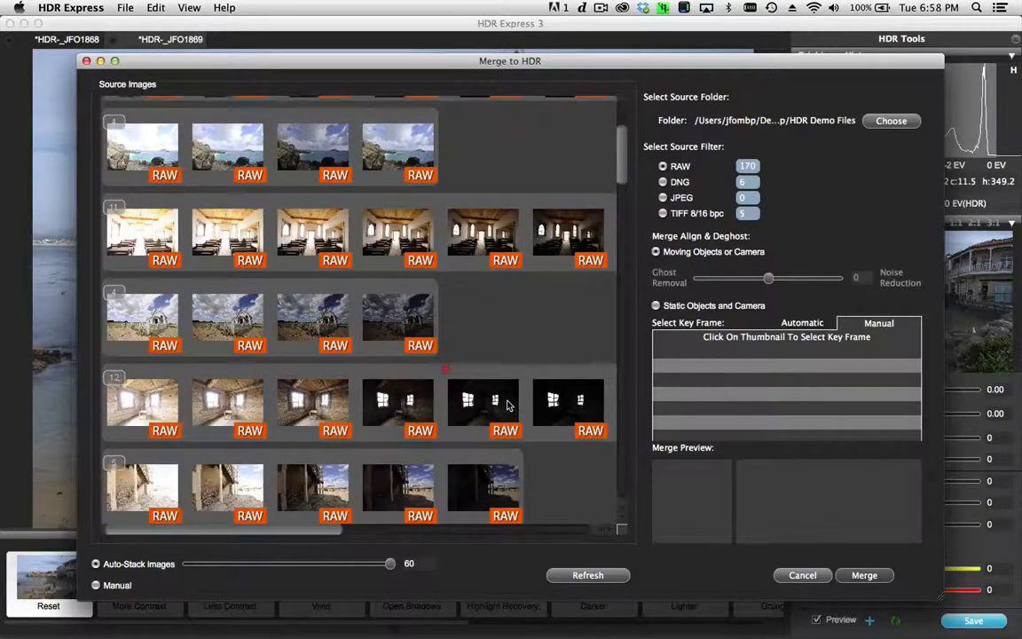
scroll(508, 404, down, 1)
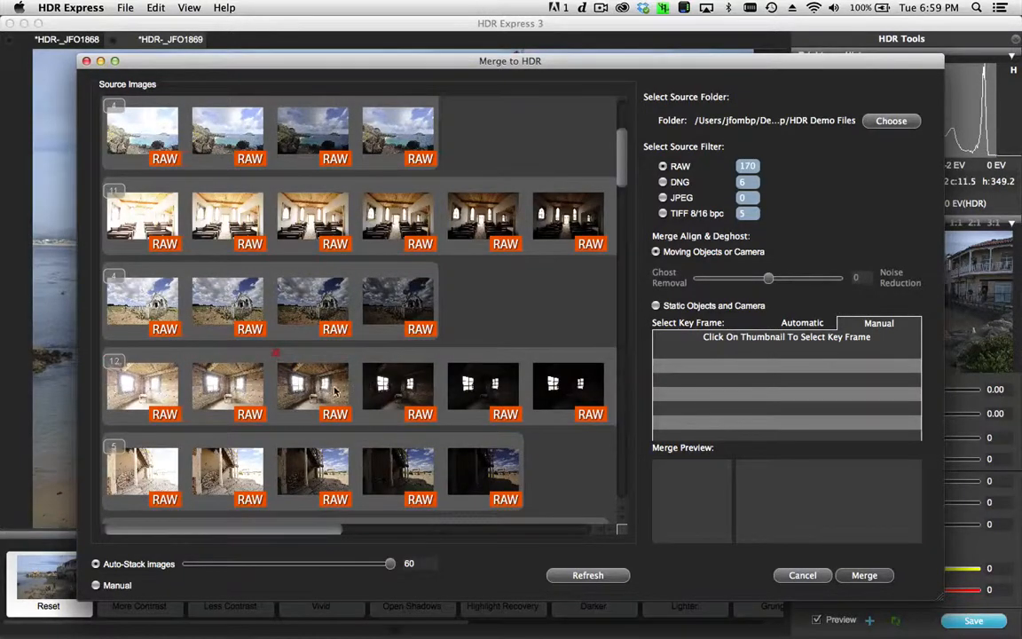
click(371, 390)
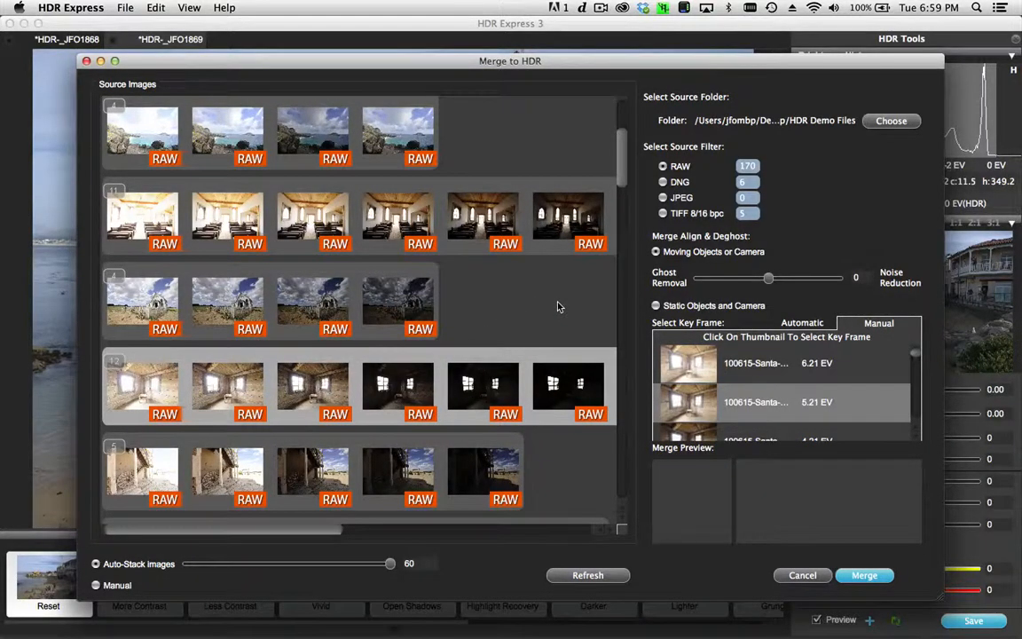
click(657, 306)
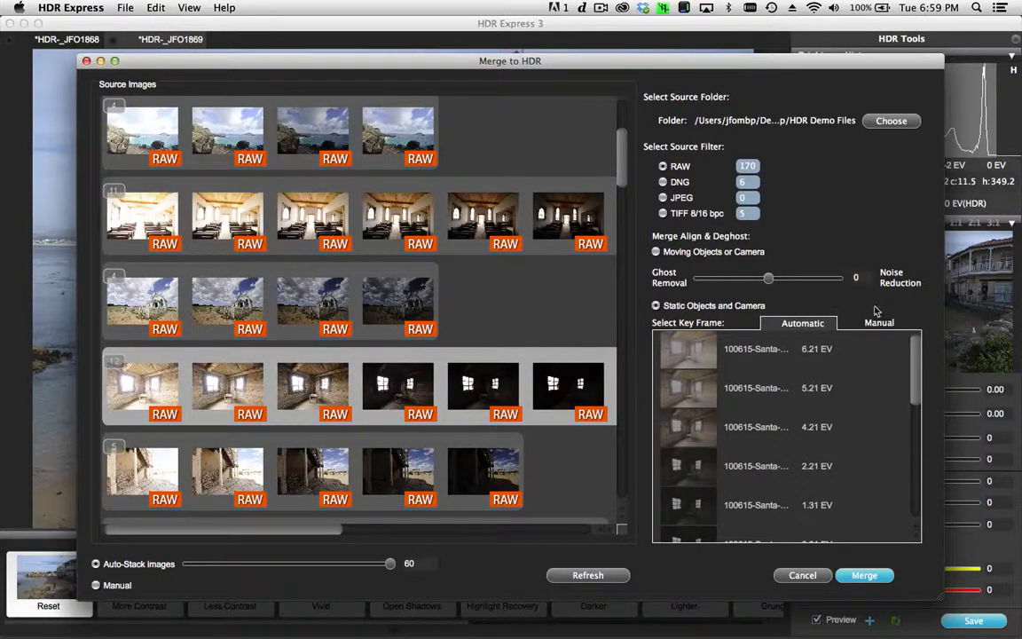
click(866, 575)
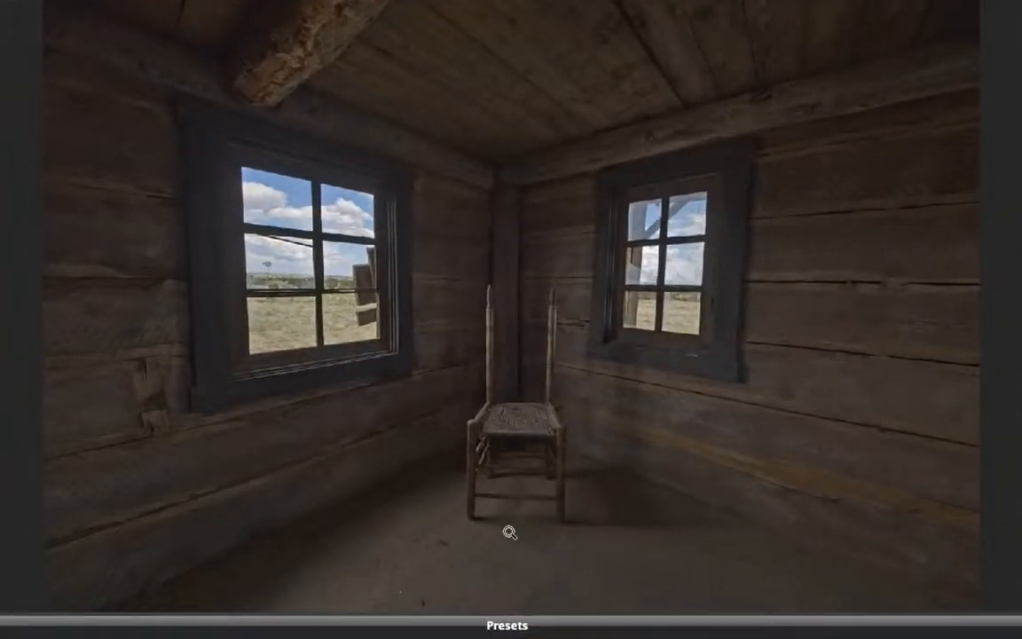
Examine the merged room at 1:1, checking detail and noise along the dark floor, the chair and the window
click(423, 484)
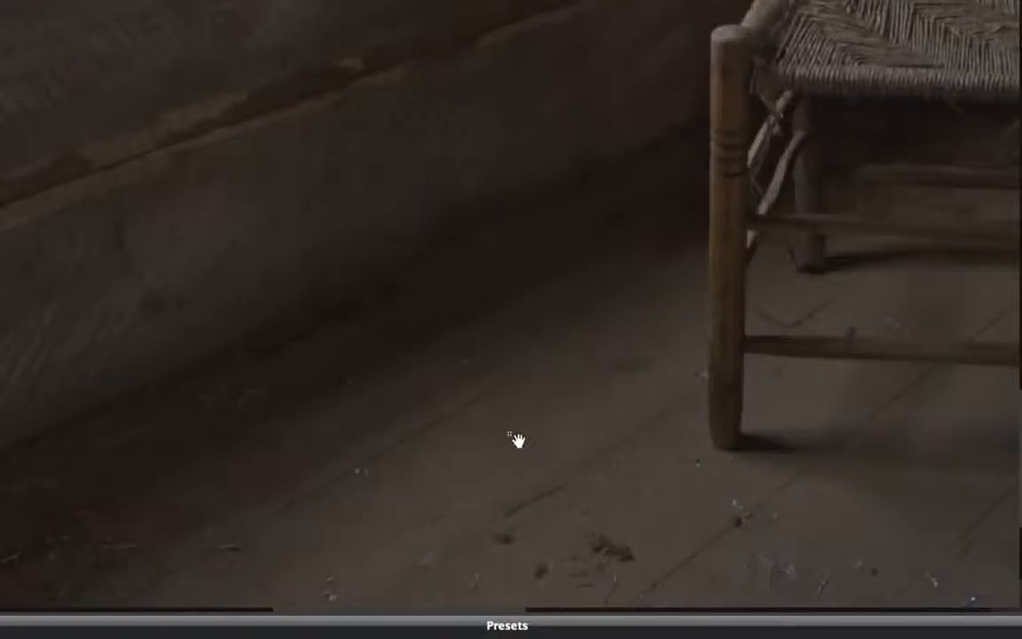
drag(429, 326, 824, 57)
drag(315, 388, 263, 73)
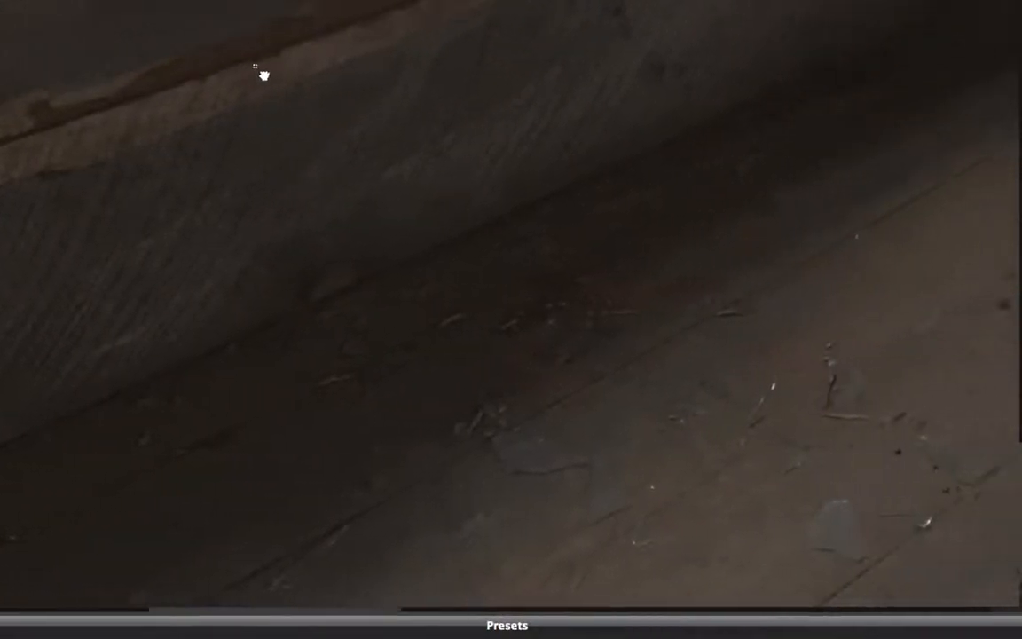
drag(710, 353, 269, 217)
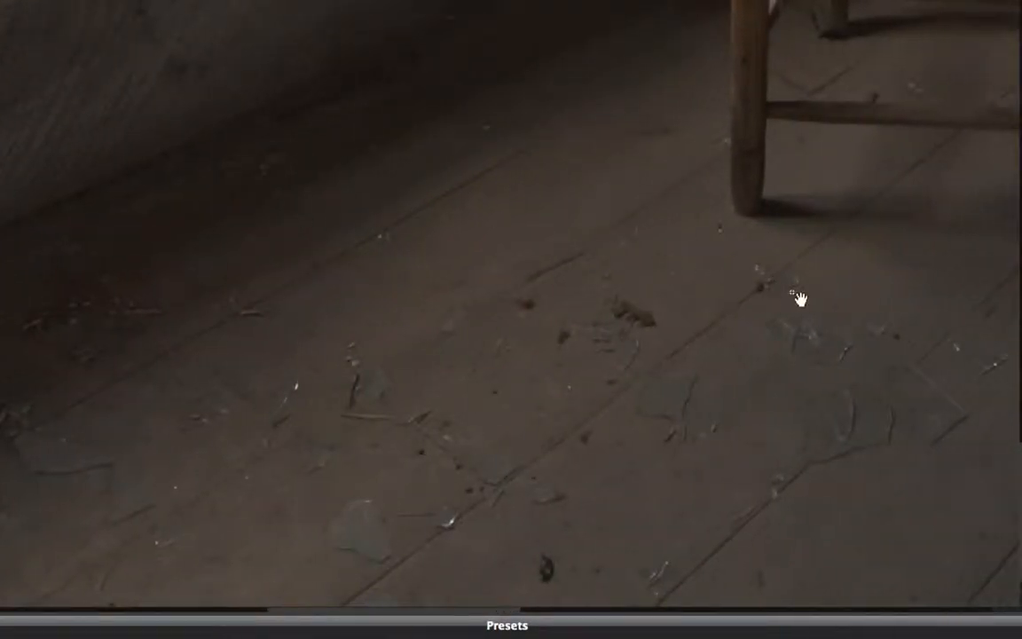
drag(890, 288, 489, 345)
drag(888, 337, 581, 516)
drag(844, 258, 714, 626)
drag(917, 194, 822, 505)
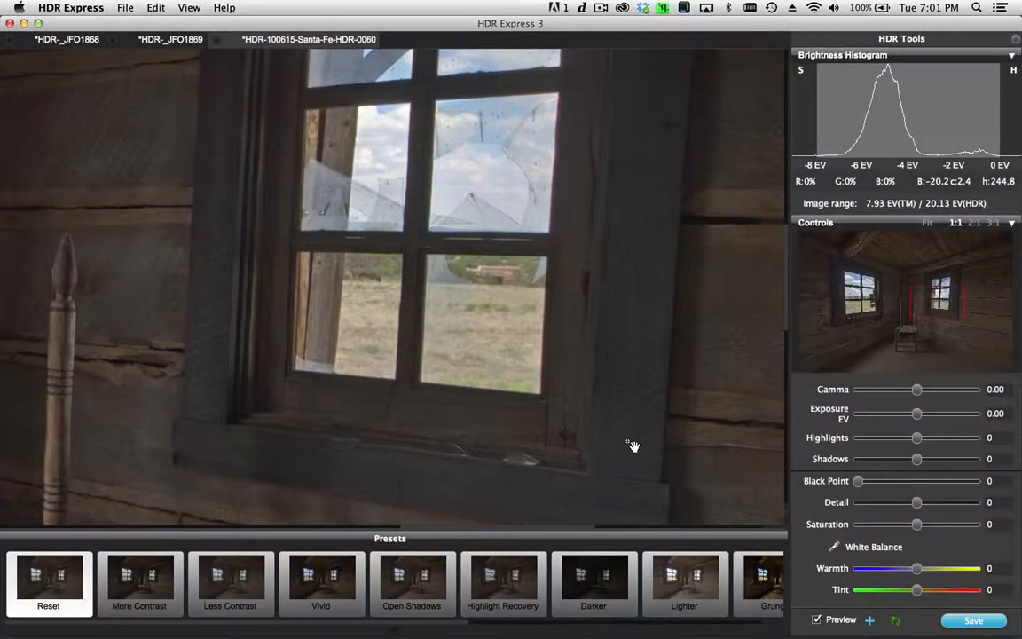
click(634, 443)
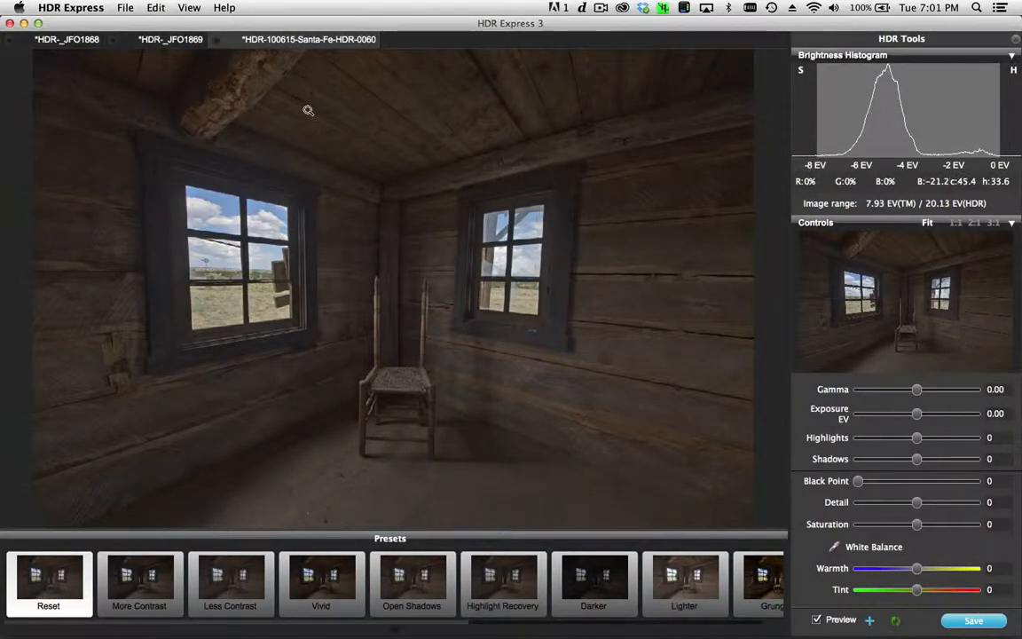
Merge the four-image RAW stack of the church using the Static Objects and Camera option
key(super+m)
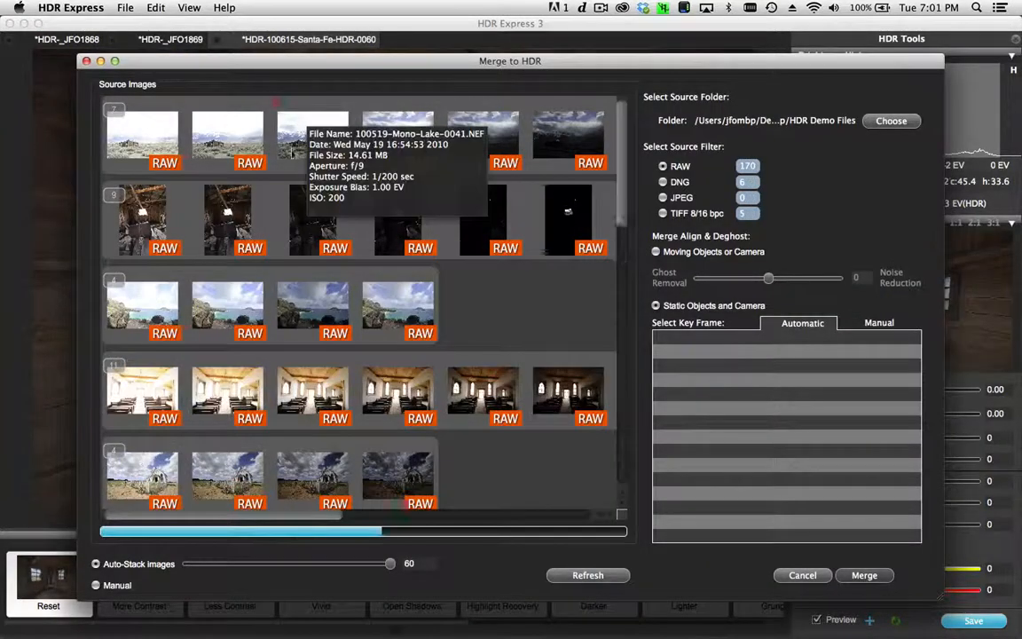
scroll(301, 133, down, 10)
scroll(290, 153, down, 1)
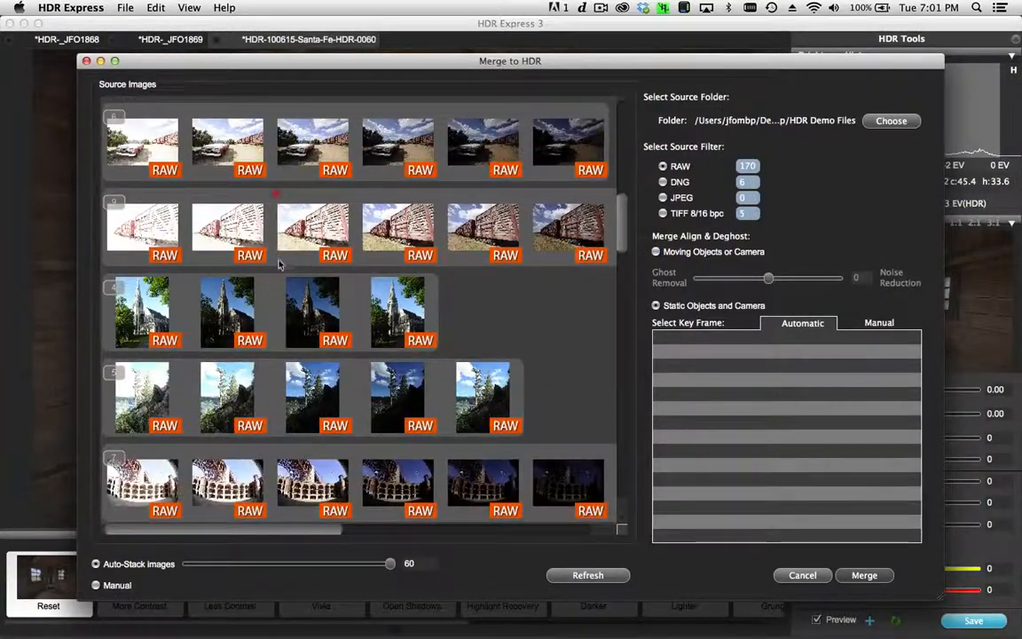
click(178, 295)
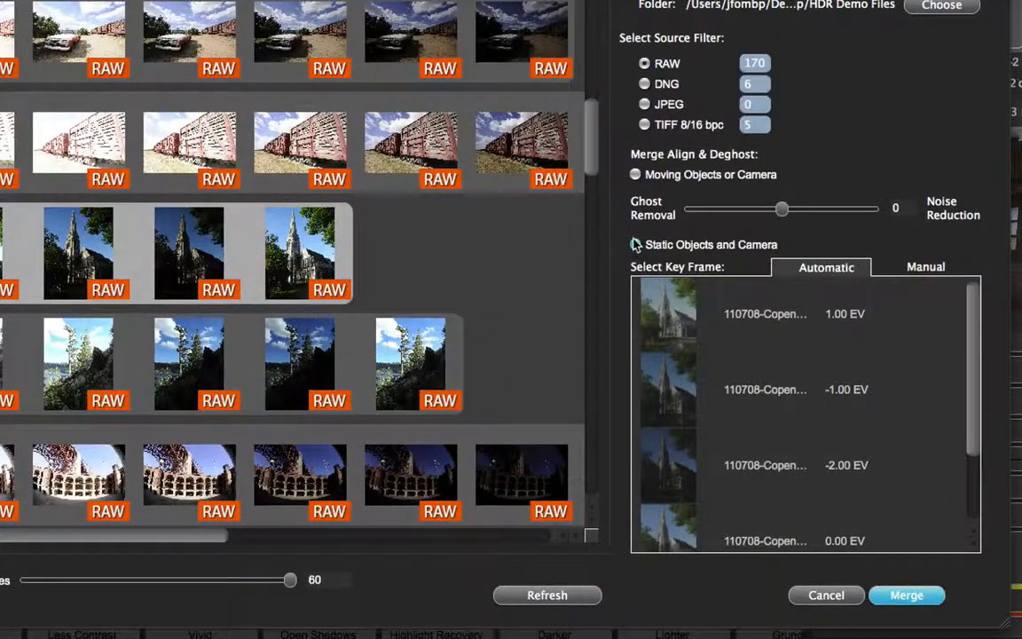
click(636, 245)
click(908, 597)
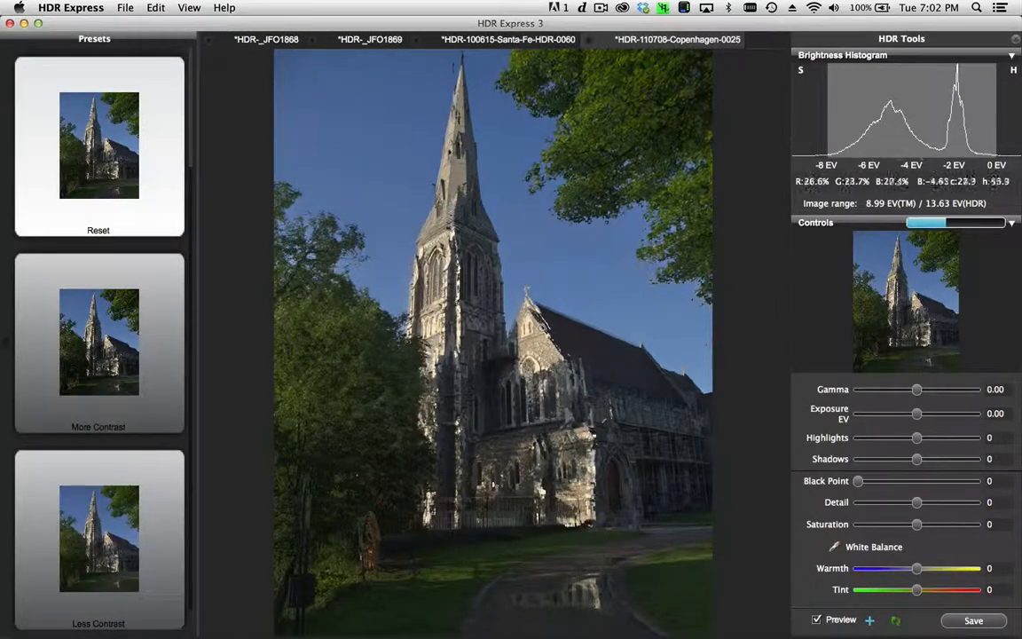
Inspect the church's gable, arched windows and tower at 1:1 for alignment errors
click(528, 300)
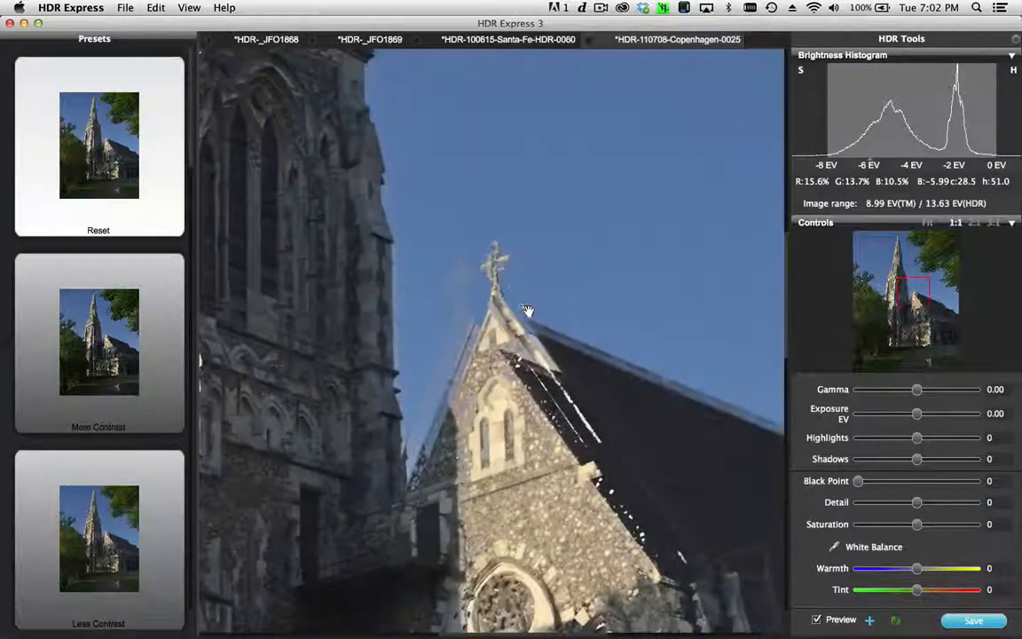
drag(526, 492, 389, 244)
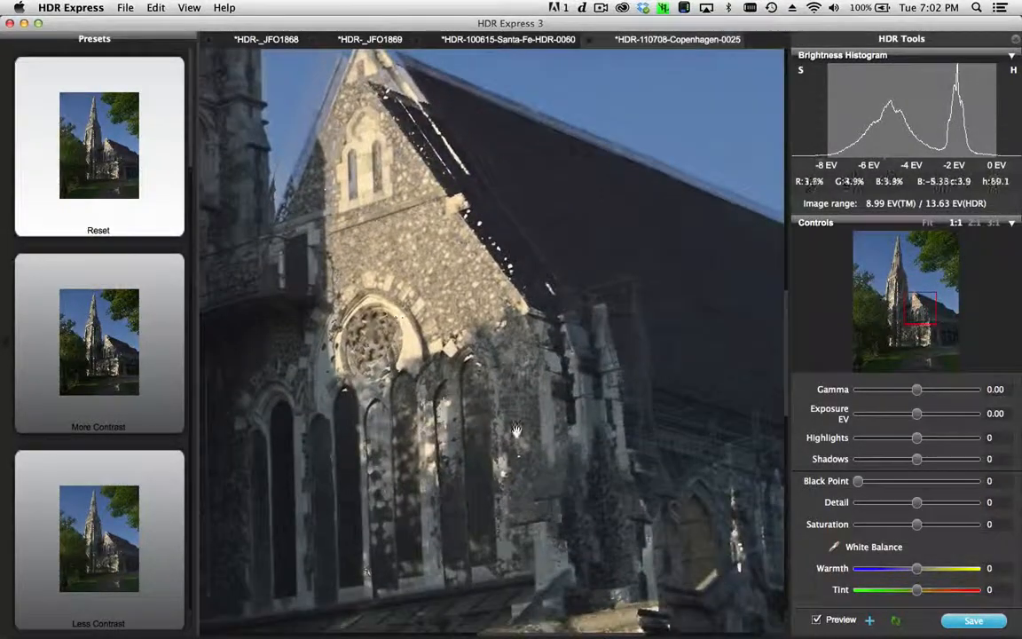
drag(518, 430, 619, 407)
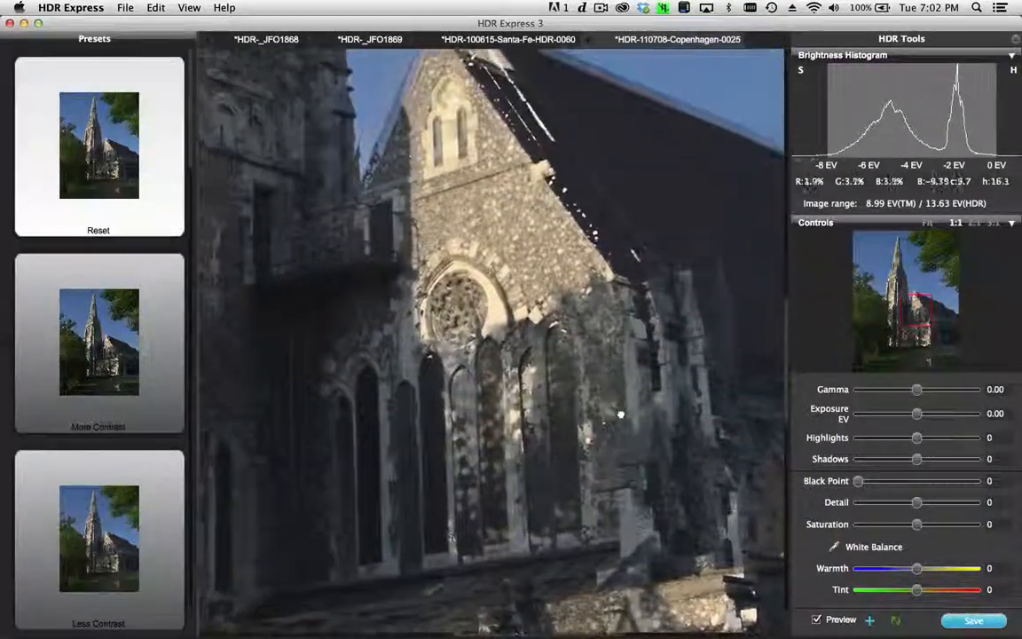
drag(515, 151, 541, 284)
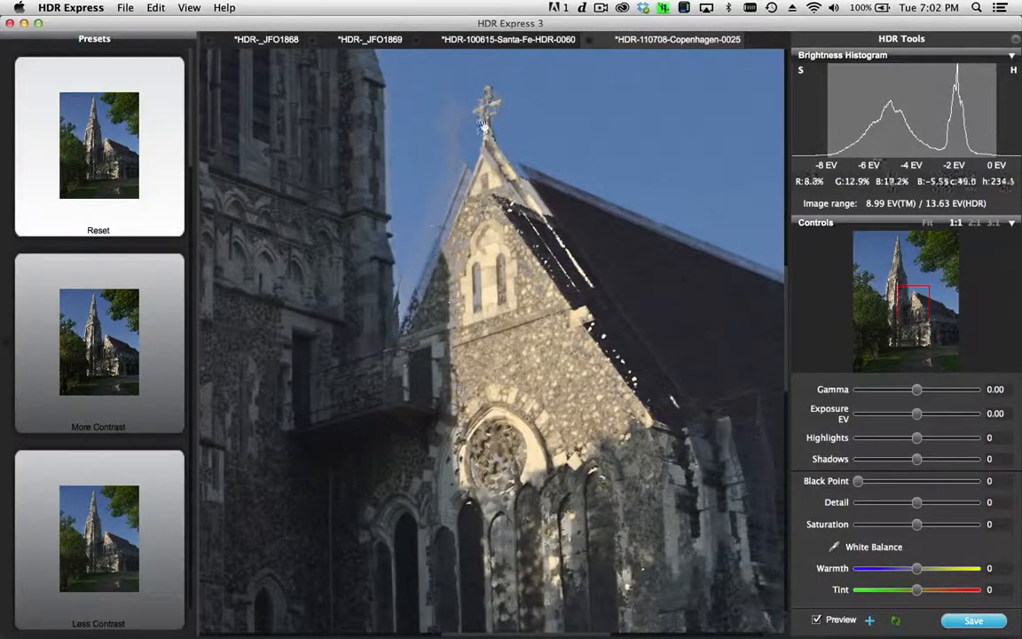
drag(393, 267, 659, 347)
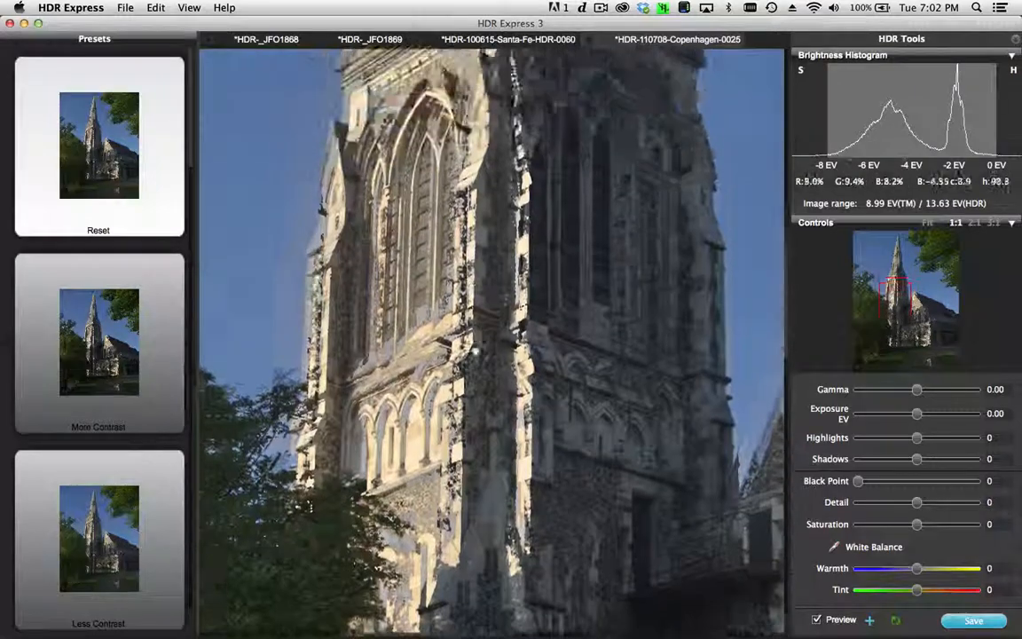
drag(475, 352, 502, 216)
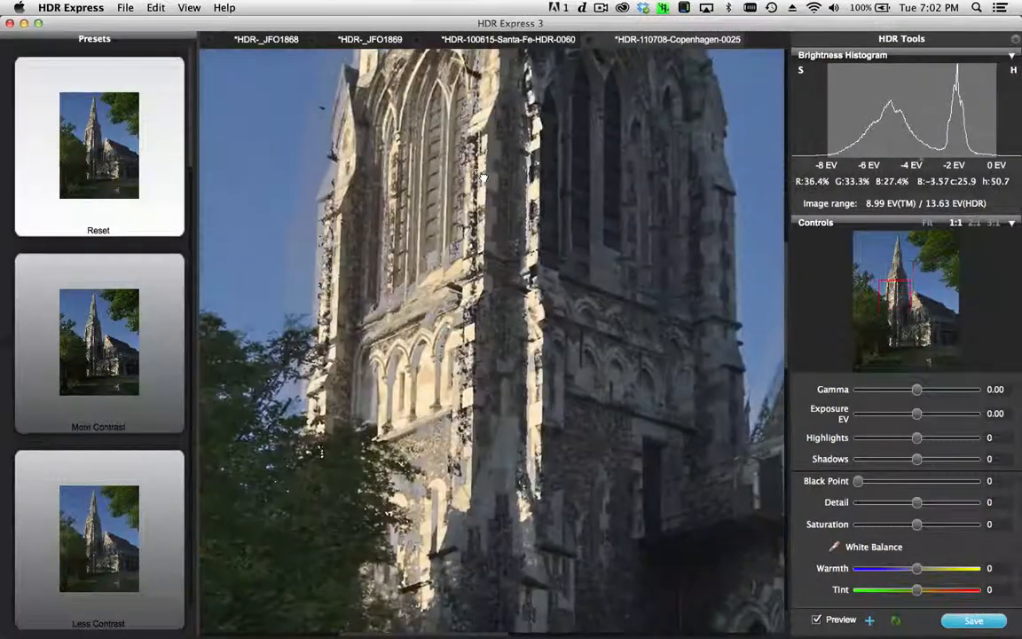
click(501, 216)
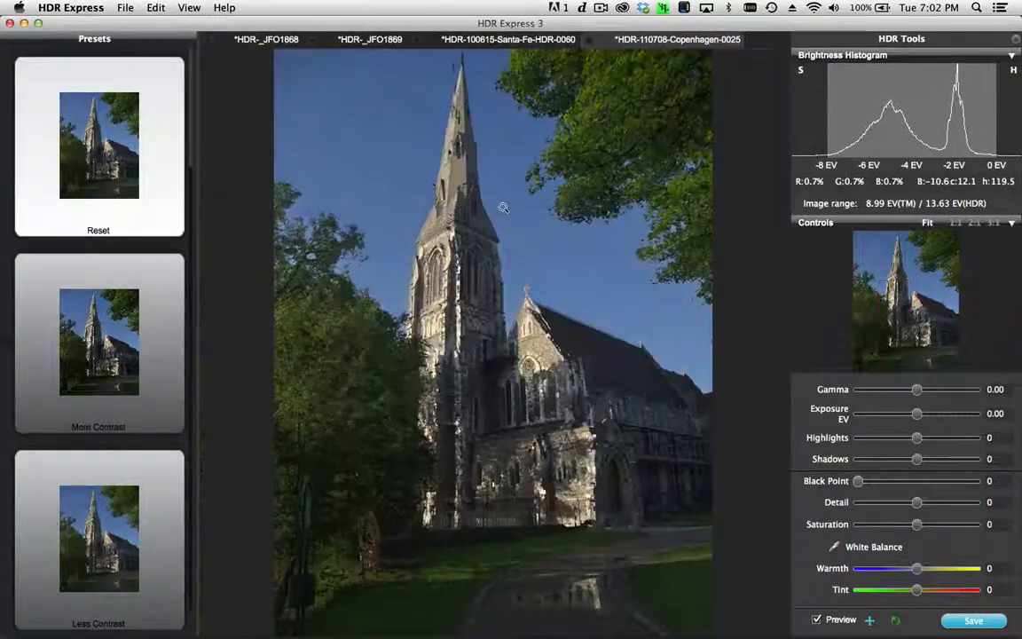
Merge the same four-image church stack again, this time with Moving Objects or Camera and automatic key frame selection
key(super+m)
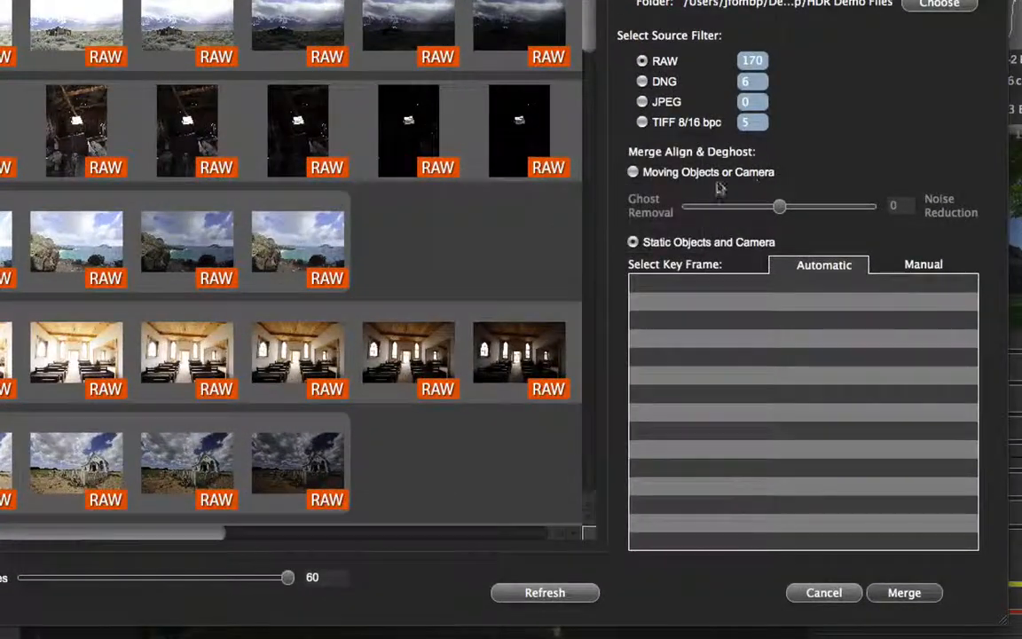
scroll(267, 363, down, 5)
scroll(272, 377, down, 4)
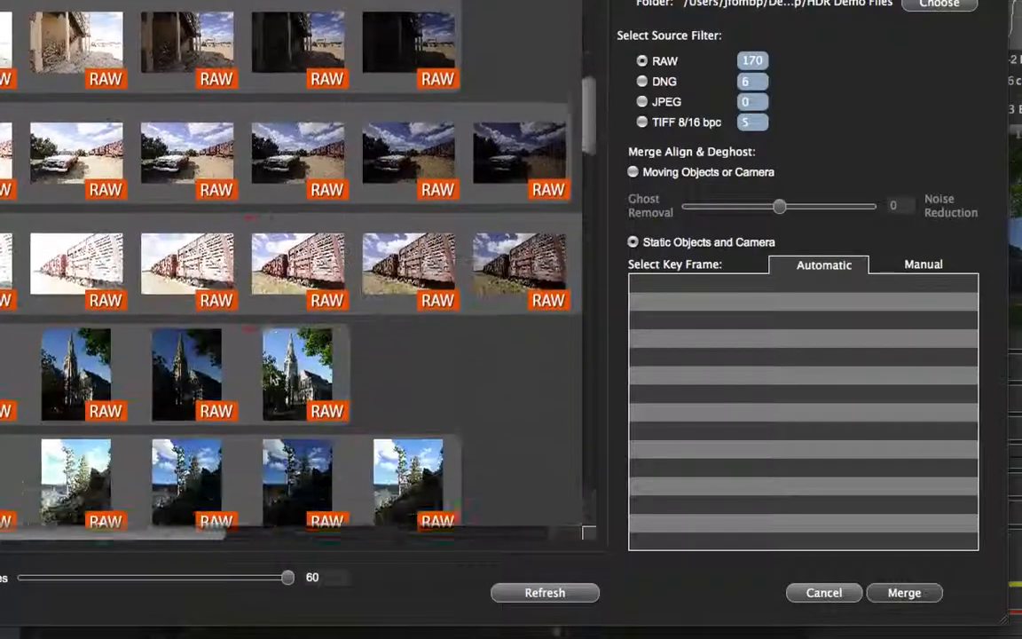
click(223, 331)
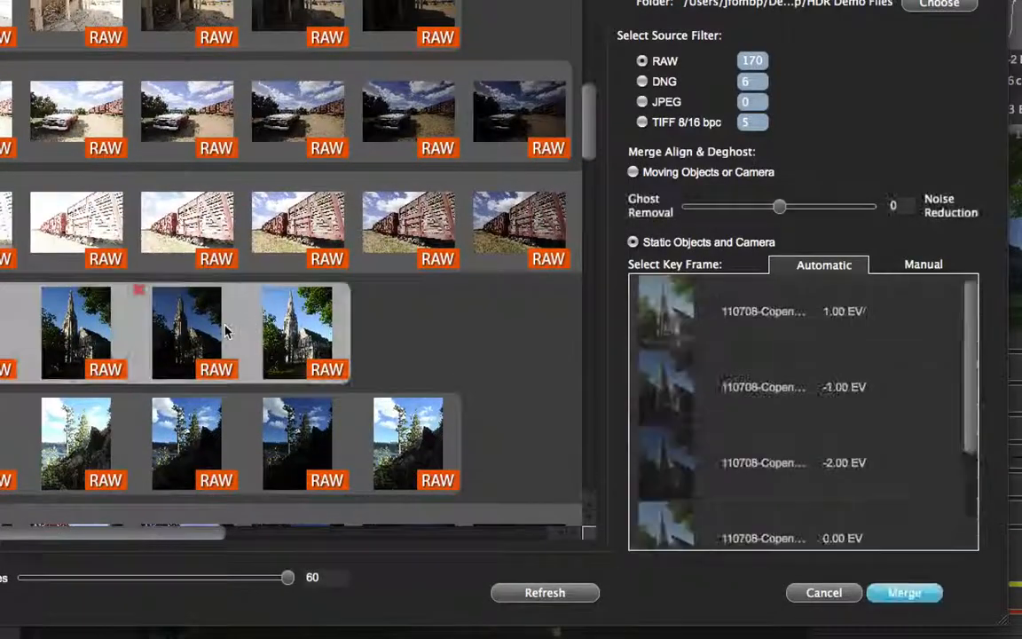
click(648, 174)
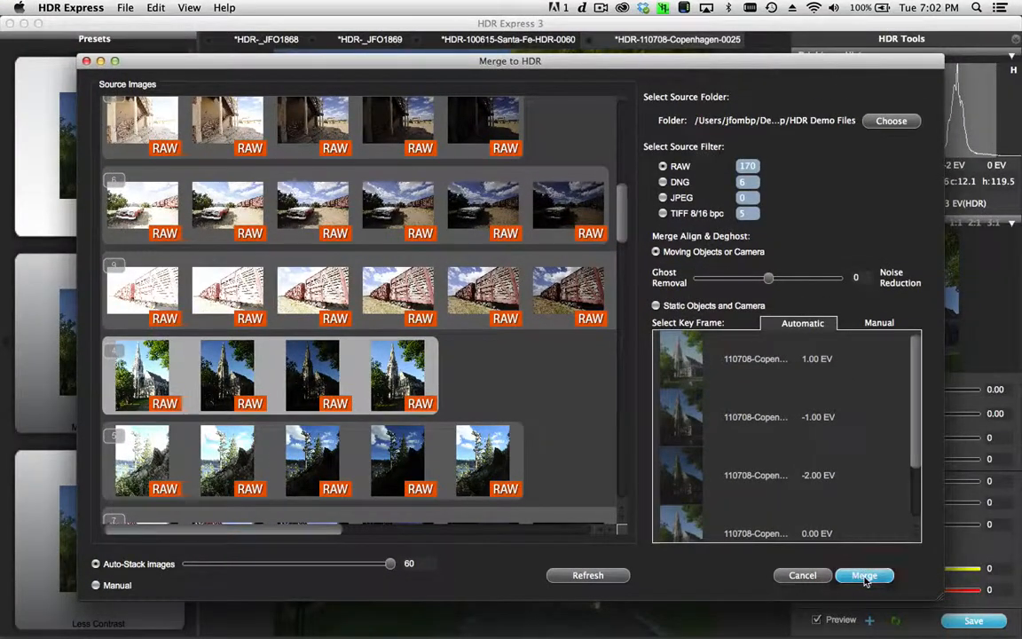
click(864, 576)
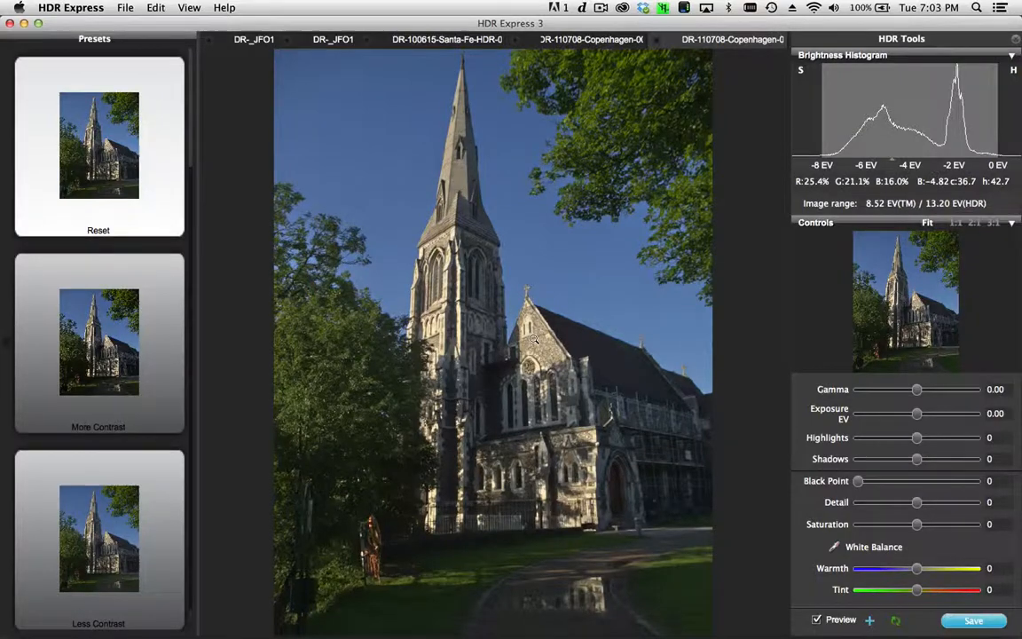
Check the alignment of the church facade and tower at 1:1 in the second church merge
click(533, 339)
drag(533, 234, 653, 92)
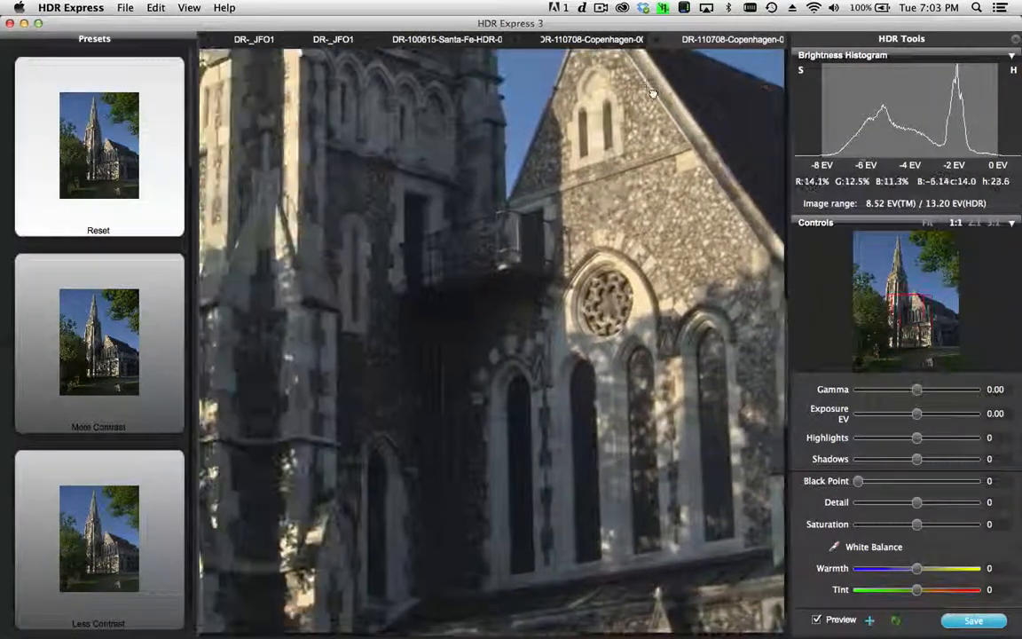
drag(377, 202, 543, 504)
drag(479, 413, 477, 479)
drag(486, 263, 461, 634)
click(452, 512)
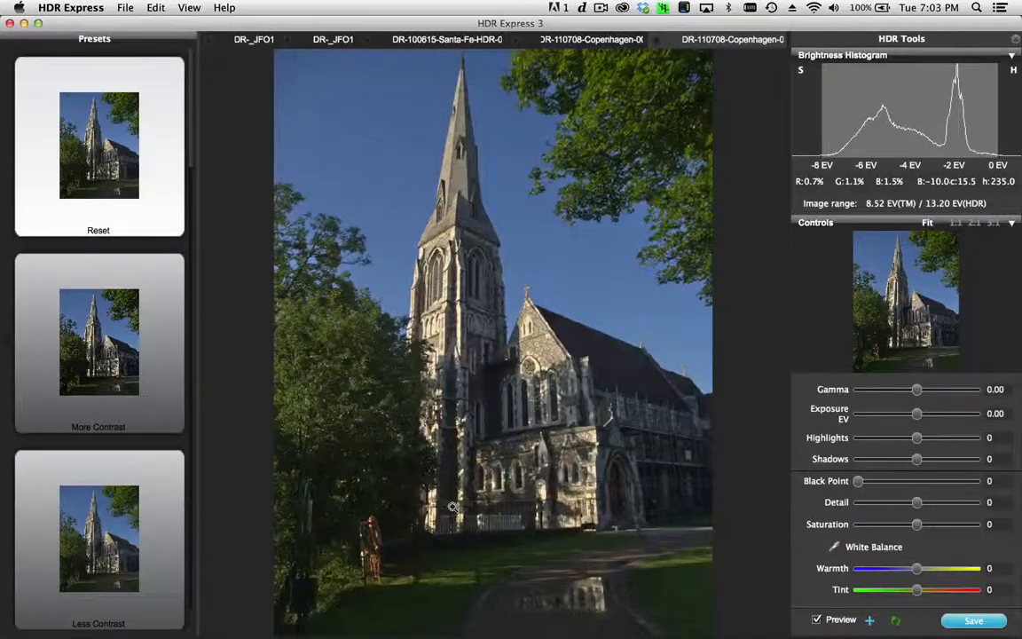